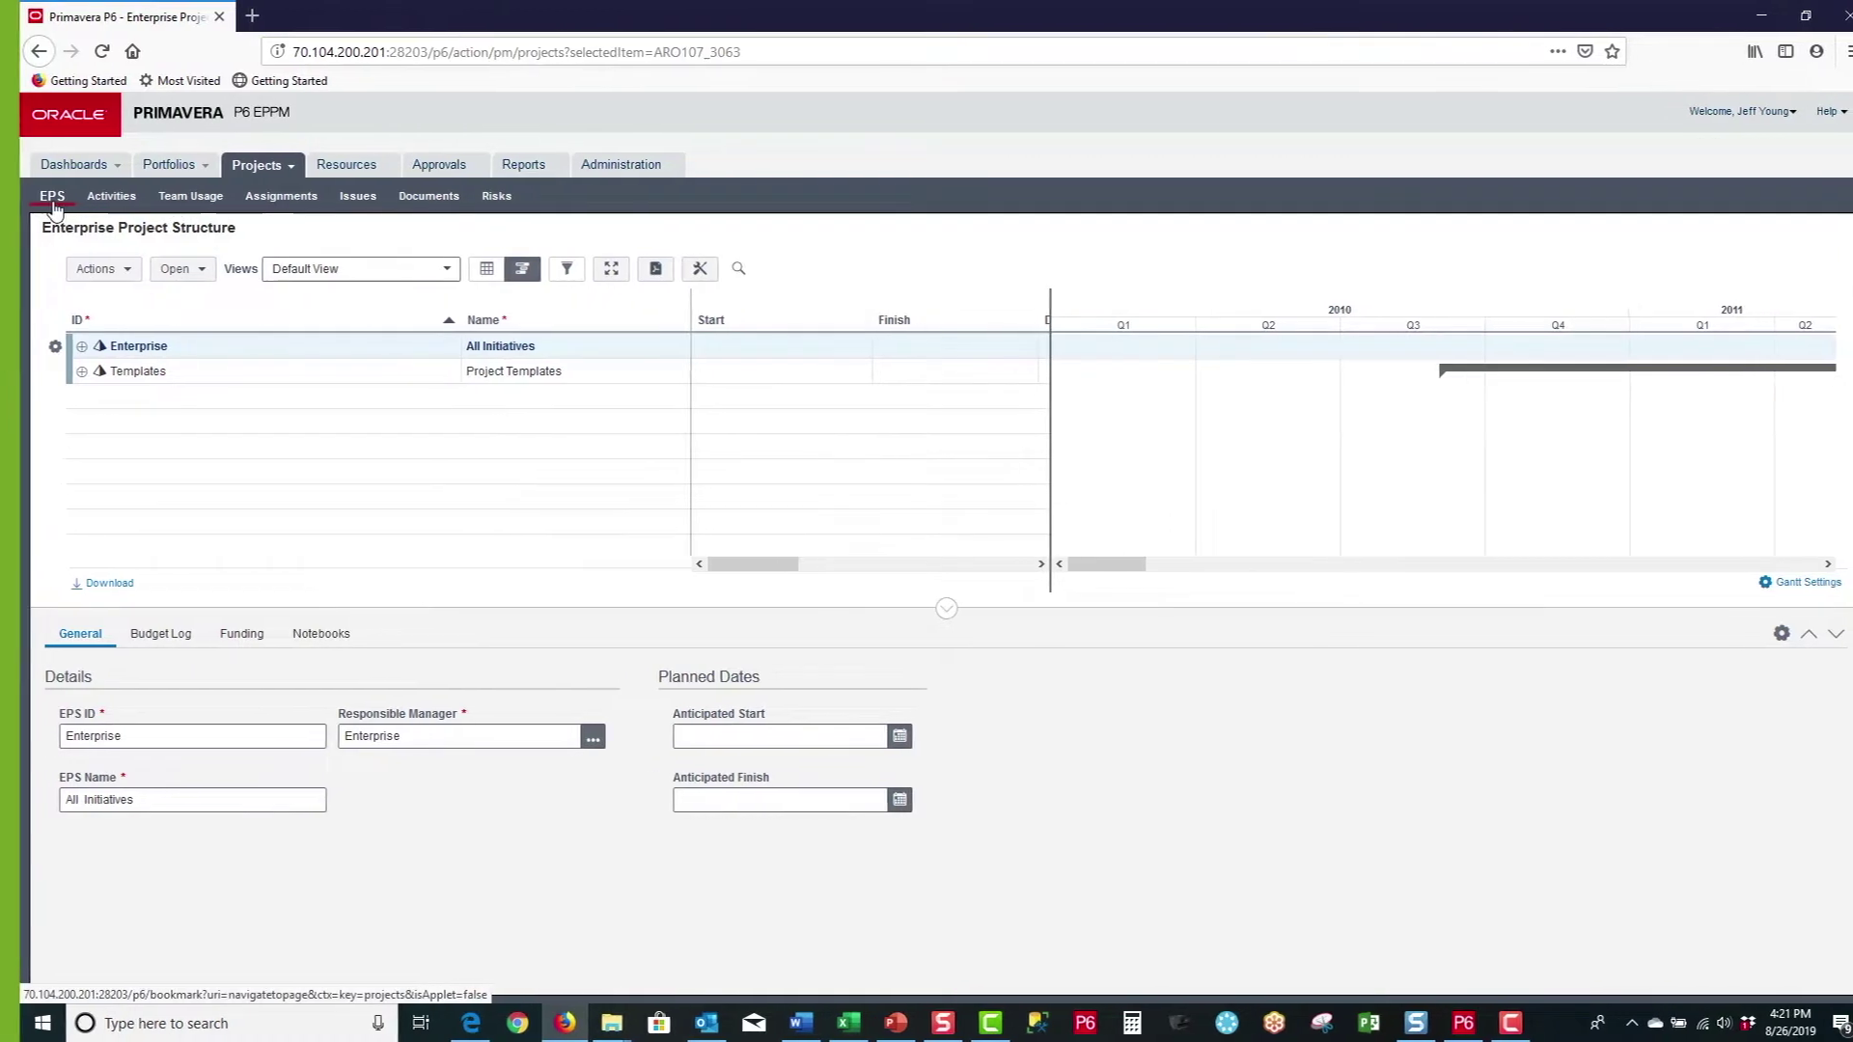
# Expand the Enterprise tree, select E&C, then select project EC00501 Haitang Corporate Park
pyautogui.click(36, 346)
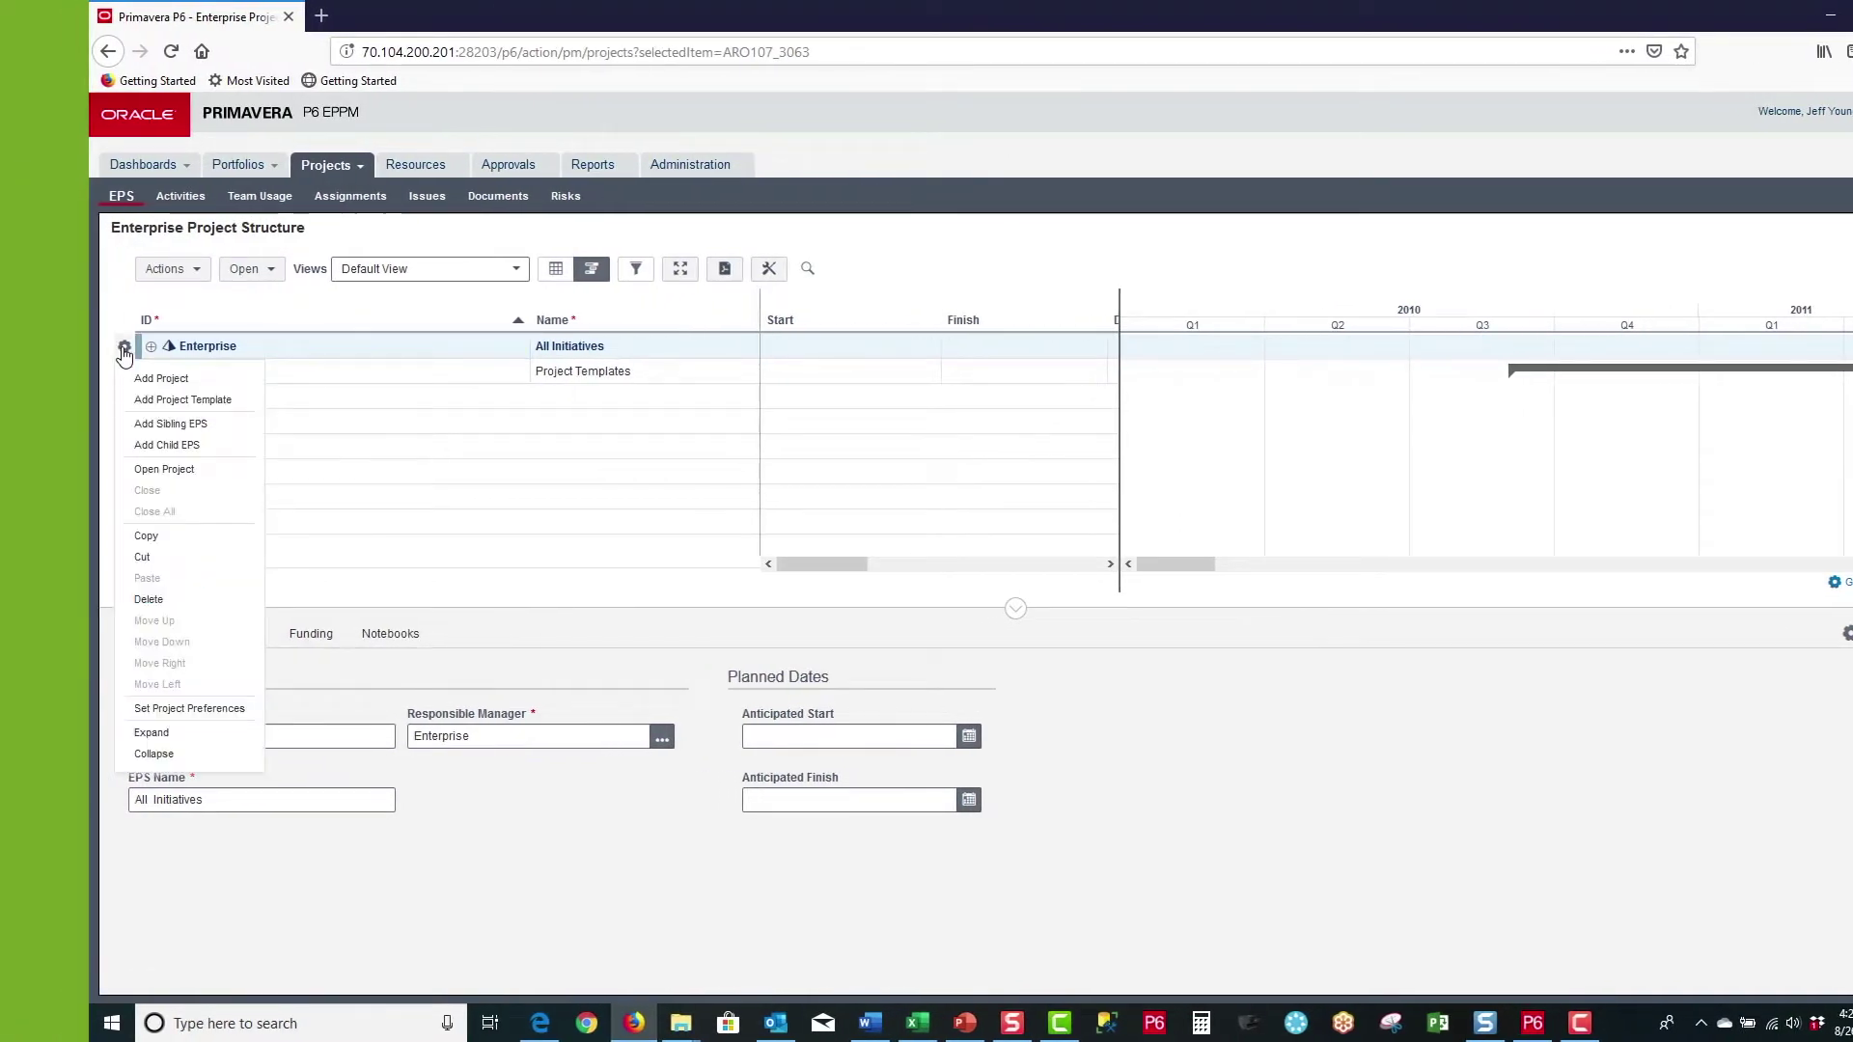
pyautogui.click(185, 735)
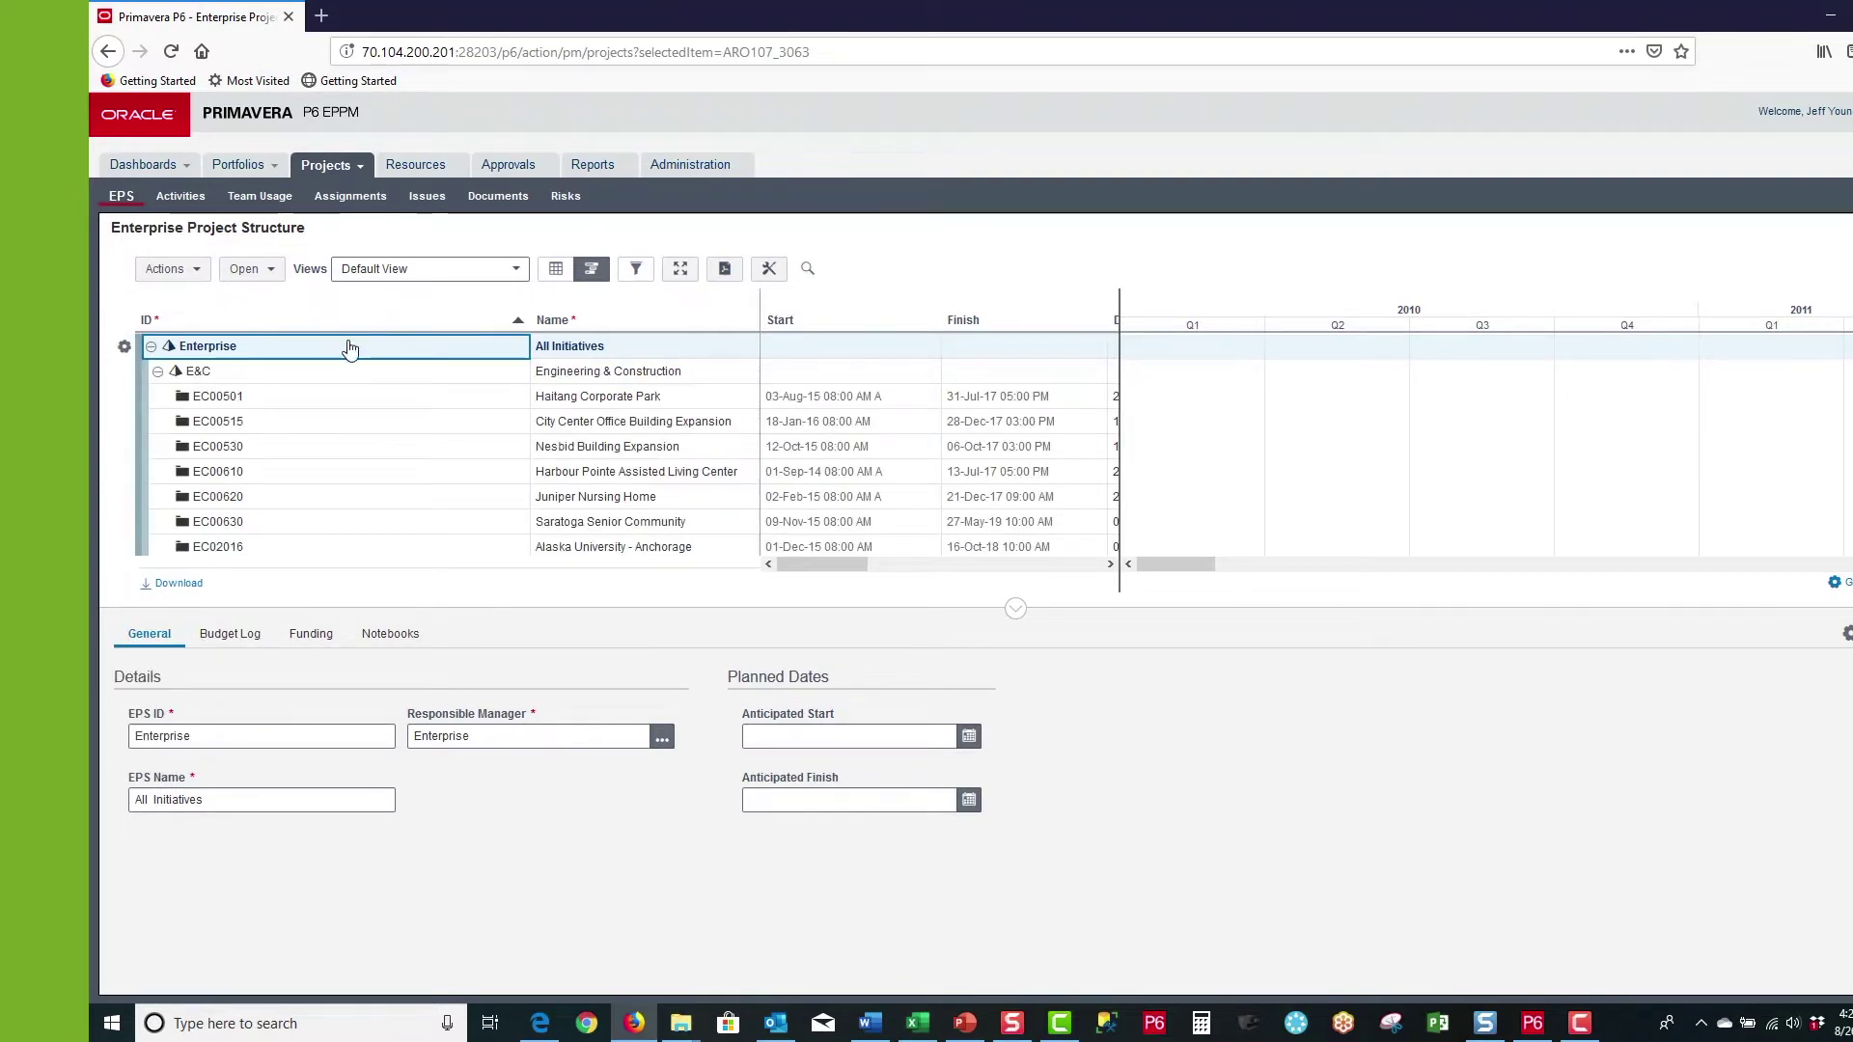
pyautogui.click(354, 372)
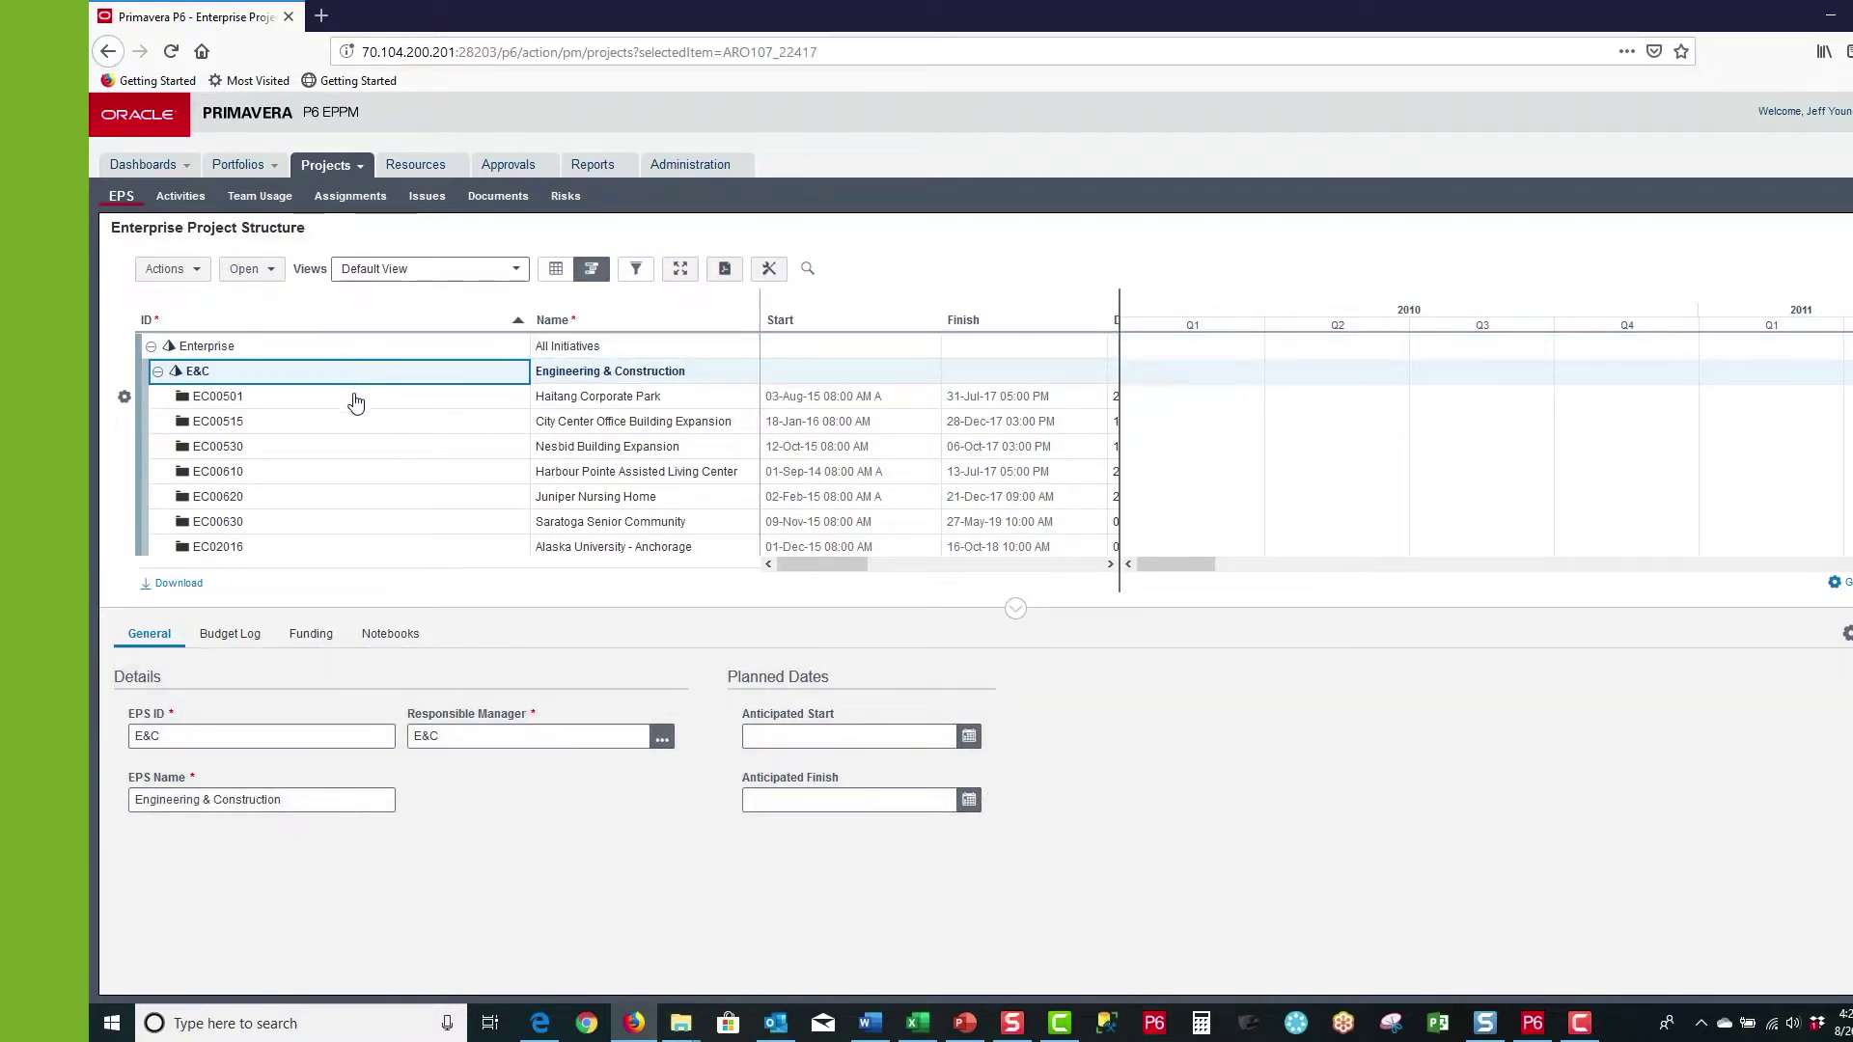
pyautogui.click(356, 406)
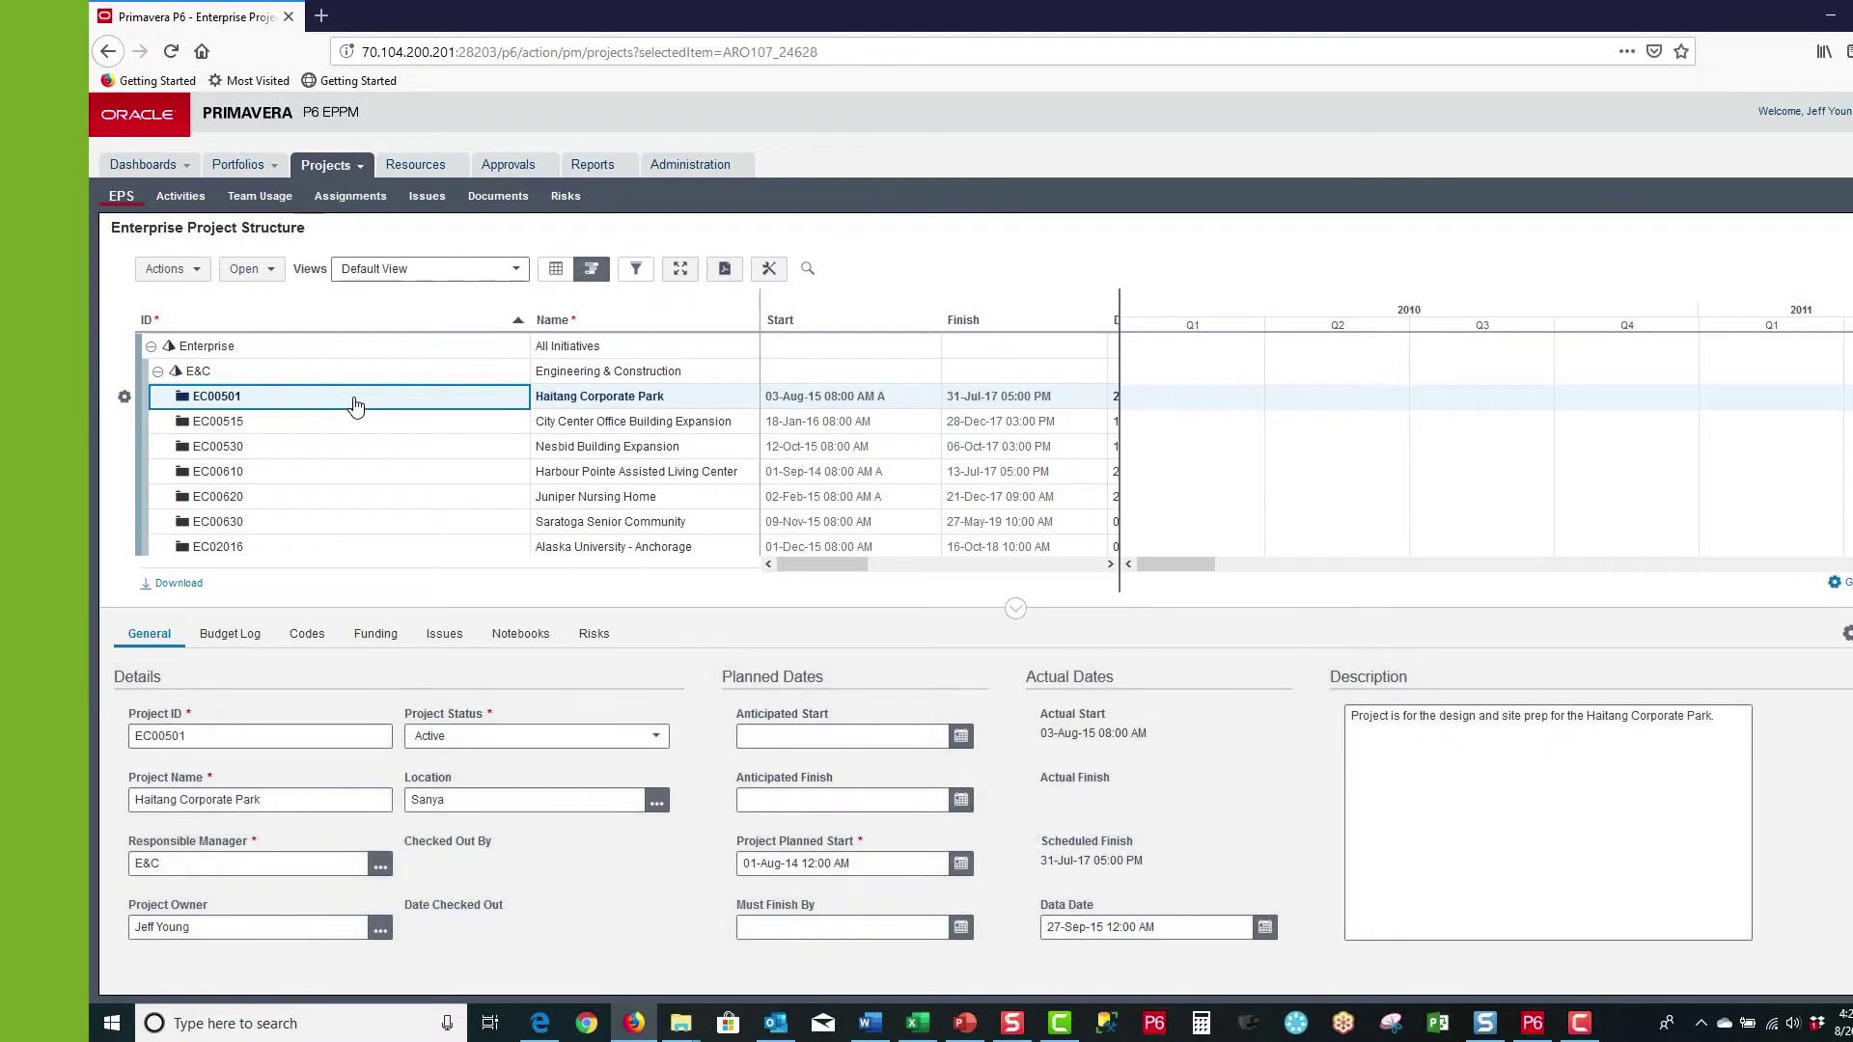
# Show the Data Date and Location columns, hide them again, and scroll the Gantt to 2018–2019
pyautogui.moveTo(1120, 333); pyautogui.dragTo(1665, 337)
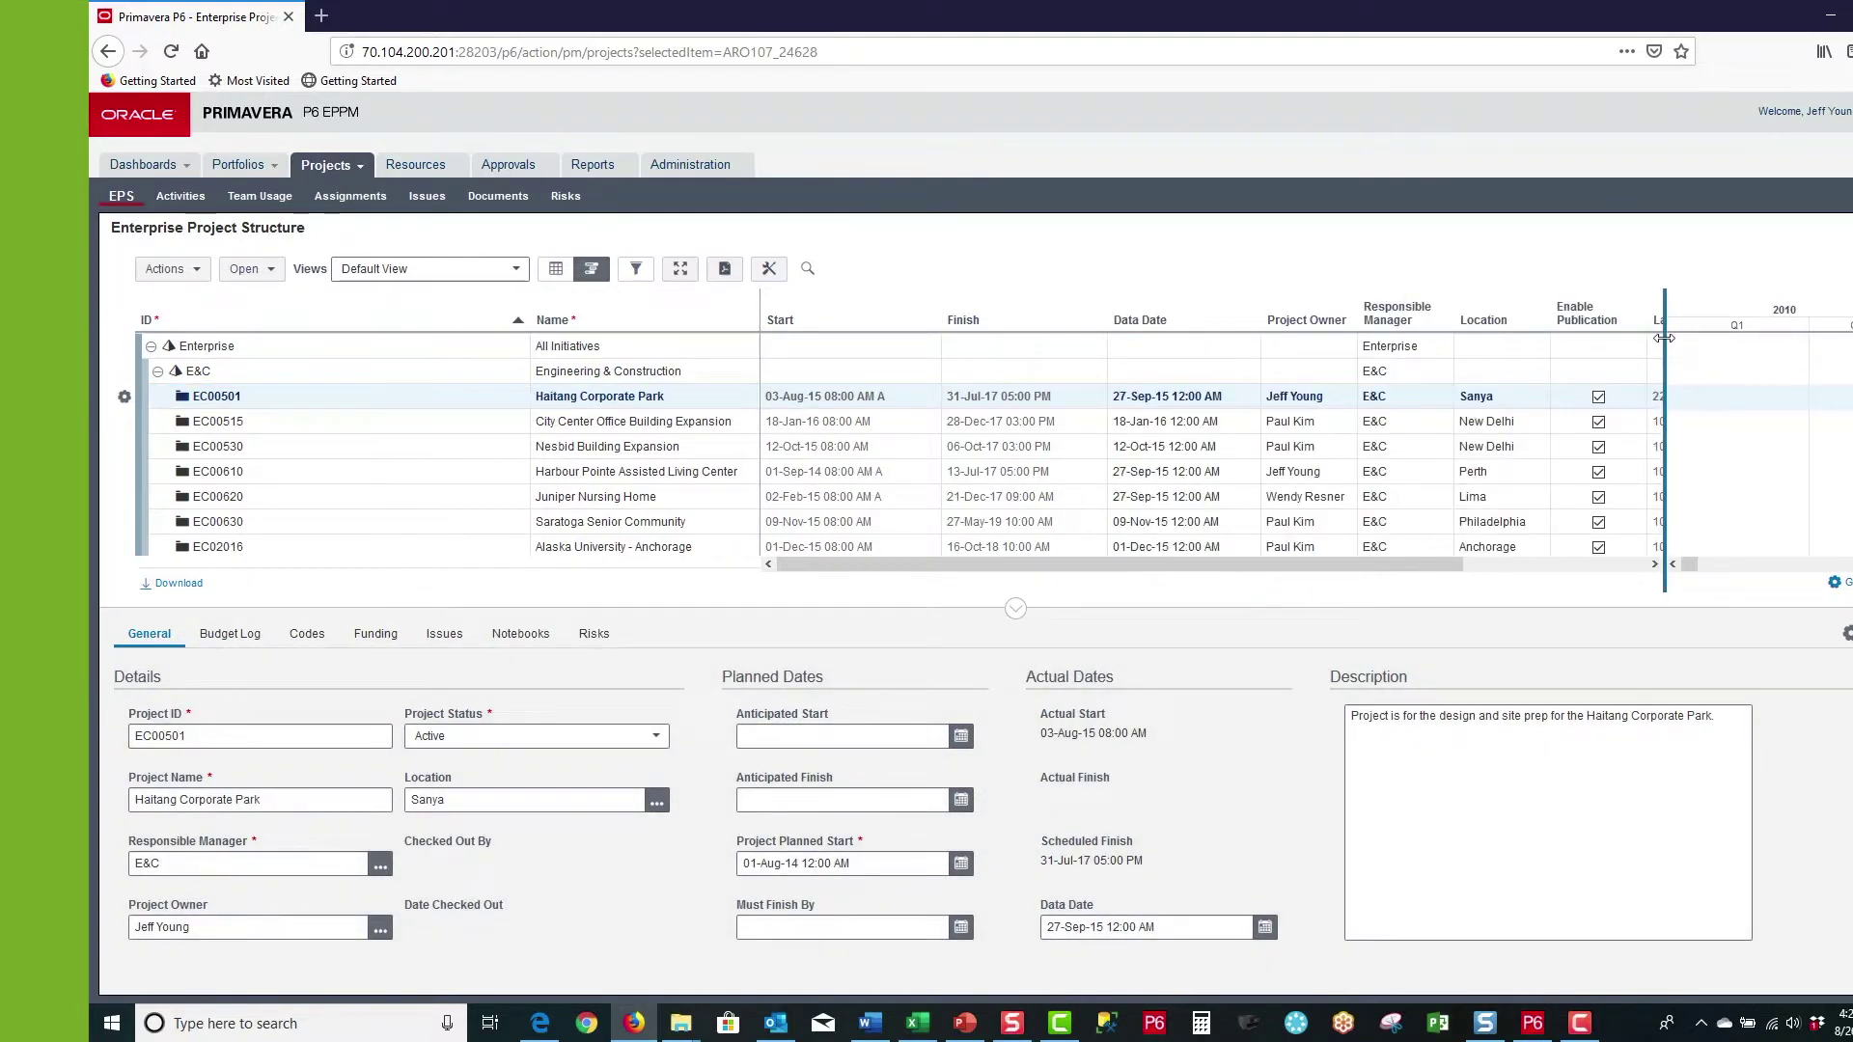
pyautogui.moveTo(1665, 338); pyautogui.dragTo(1098, 353)
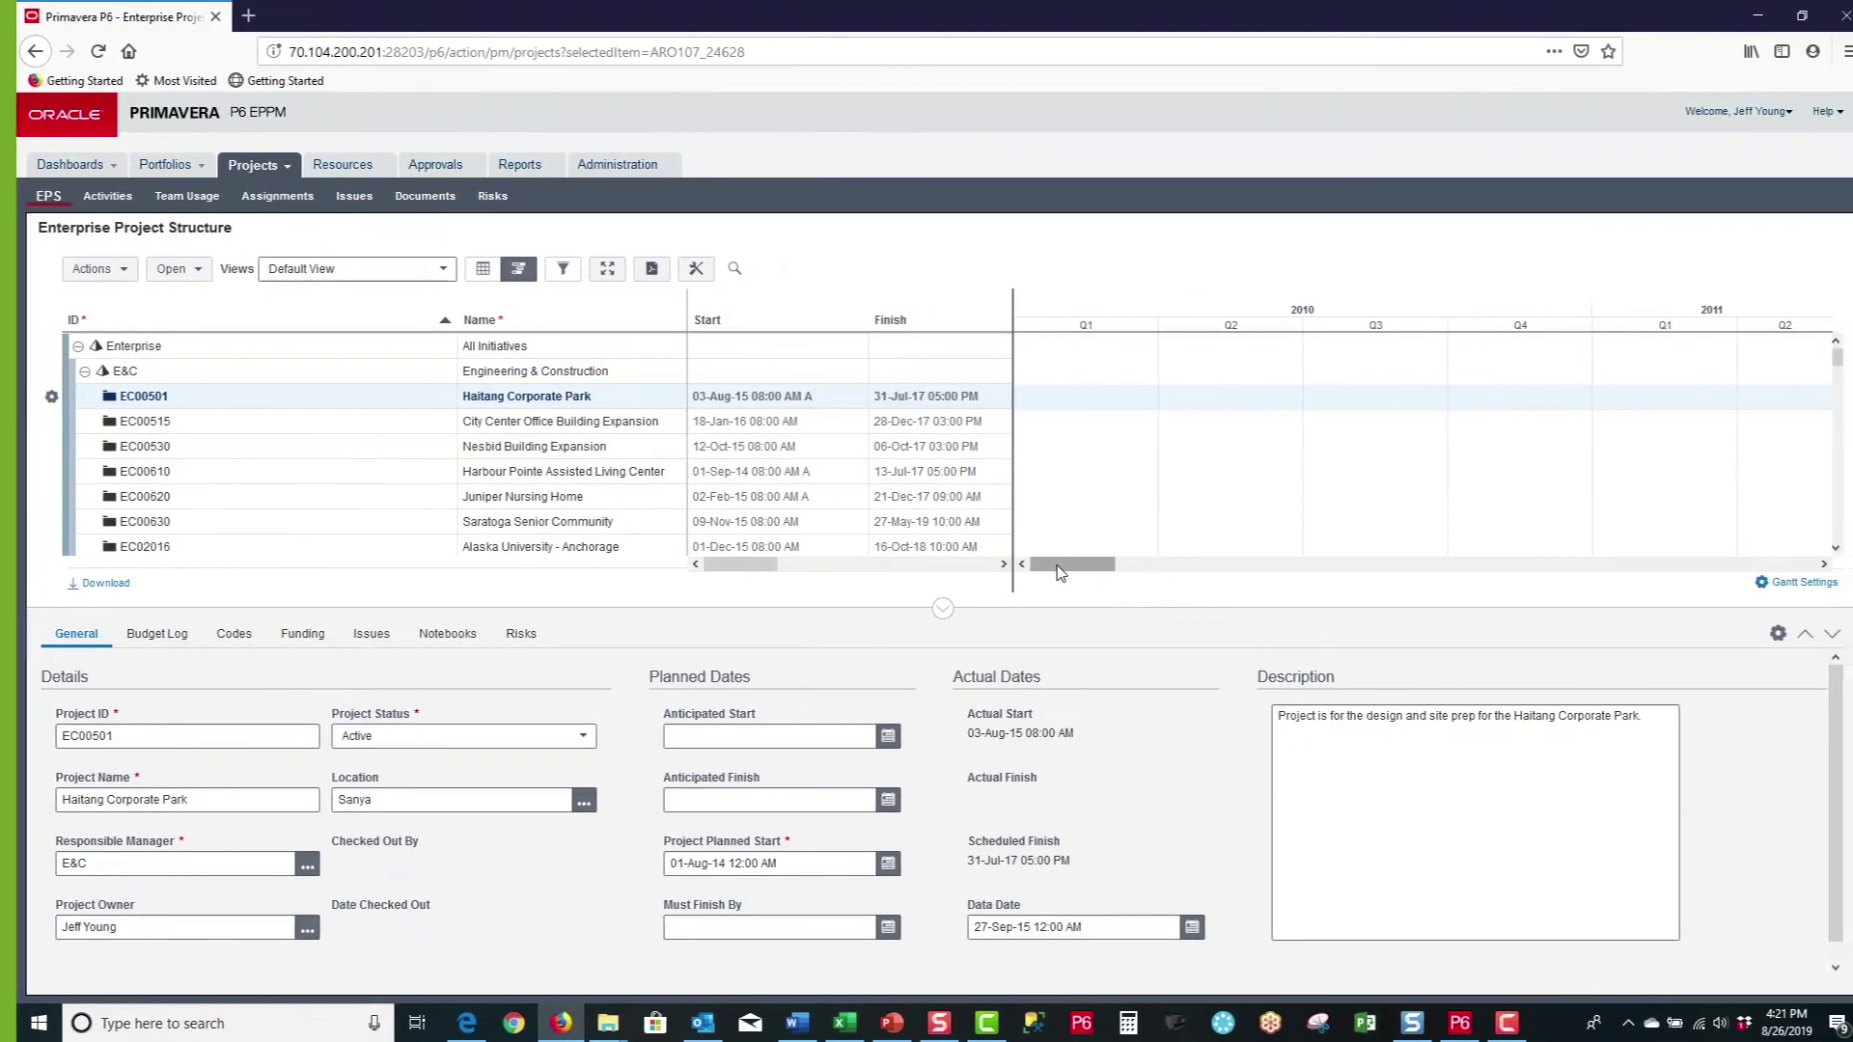
pyautogui.moveTo(1092, 568); pyautogui.dragTo(1605, 578)
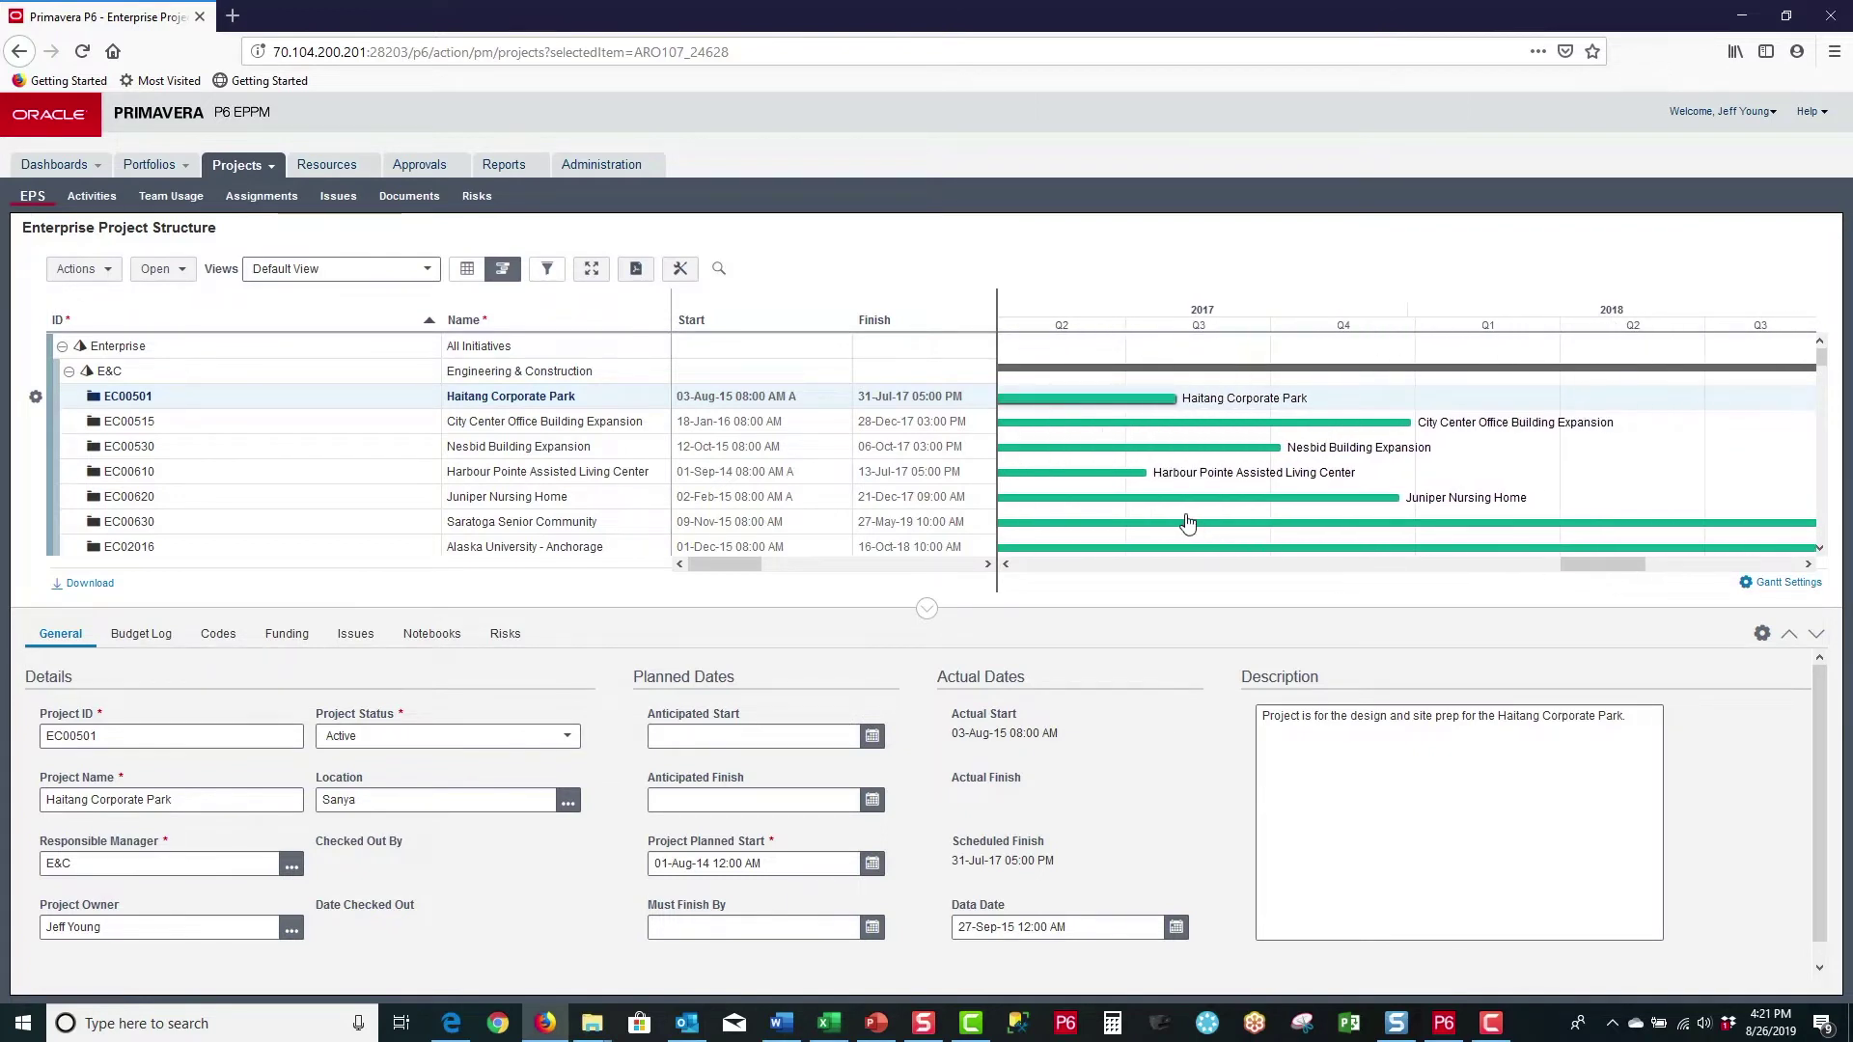
pyautogui.moveTo(1594, 573); pyautogui.dragTo(1674, 572)
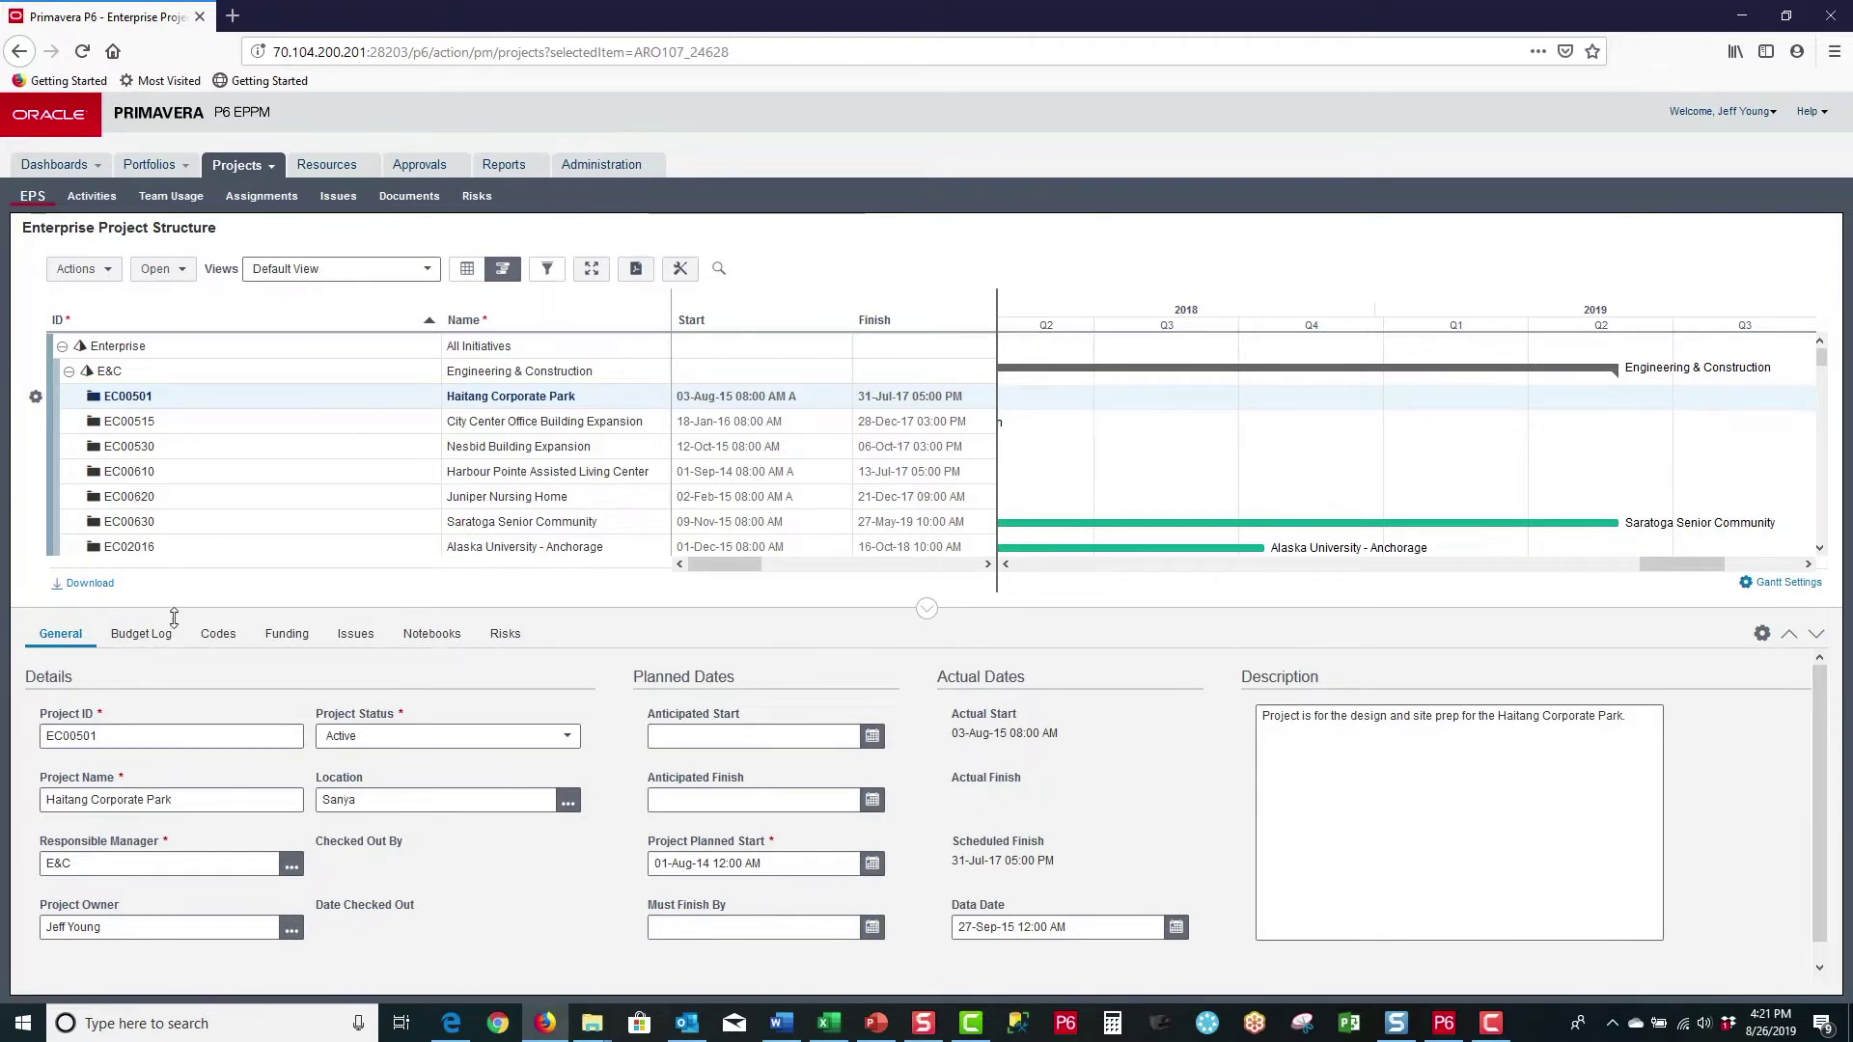
# Browse City Center, Nesbid, Harbour Pointe and Juniper Nursing Home details, then reselect Haitang Corporate Park
pyautogui.click(170, 429)
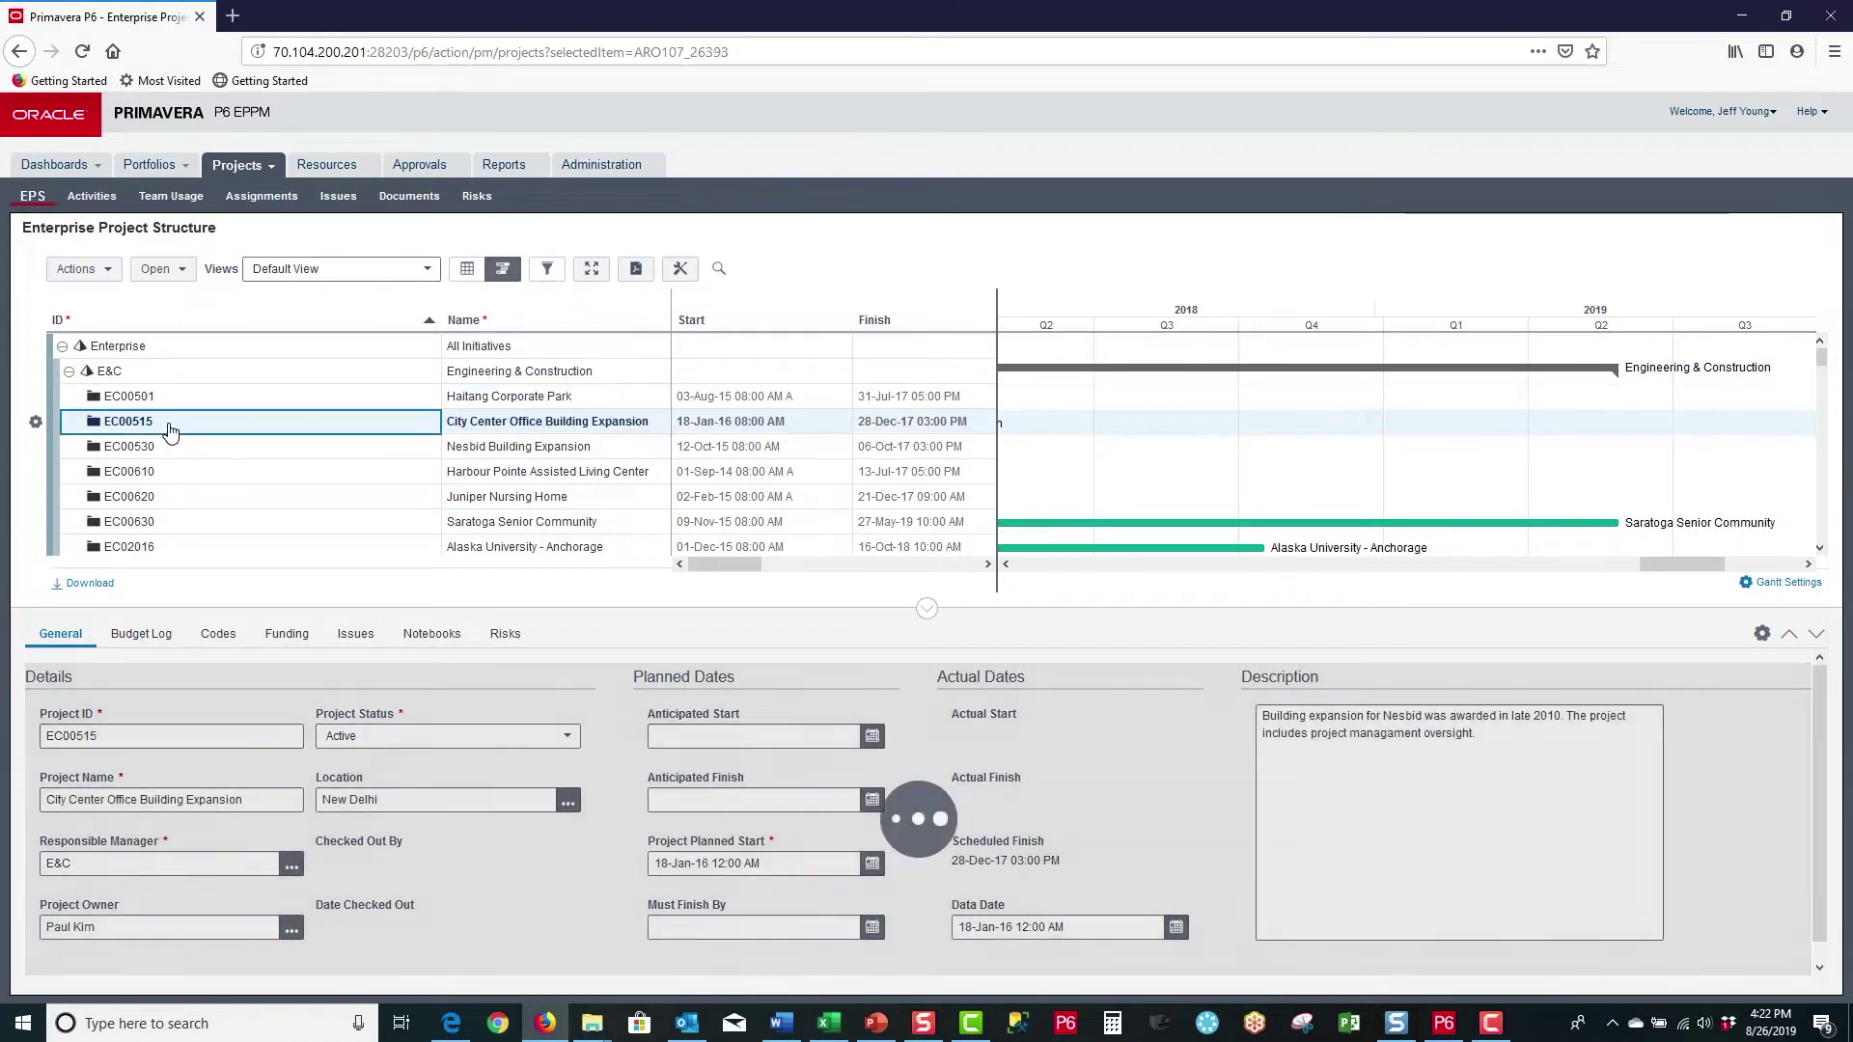
pyautogui.click(174, 451)
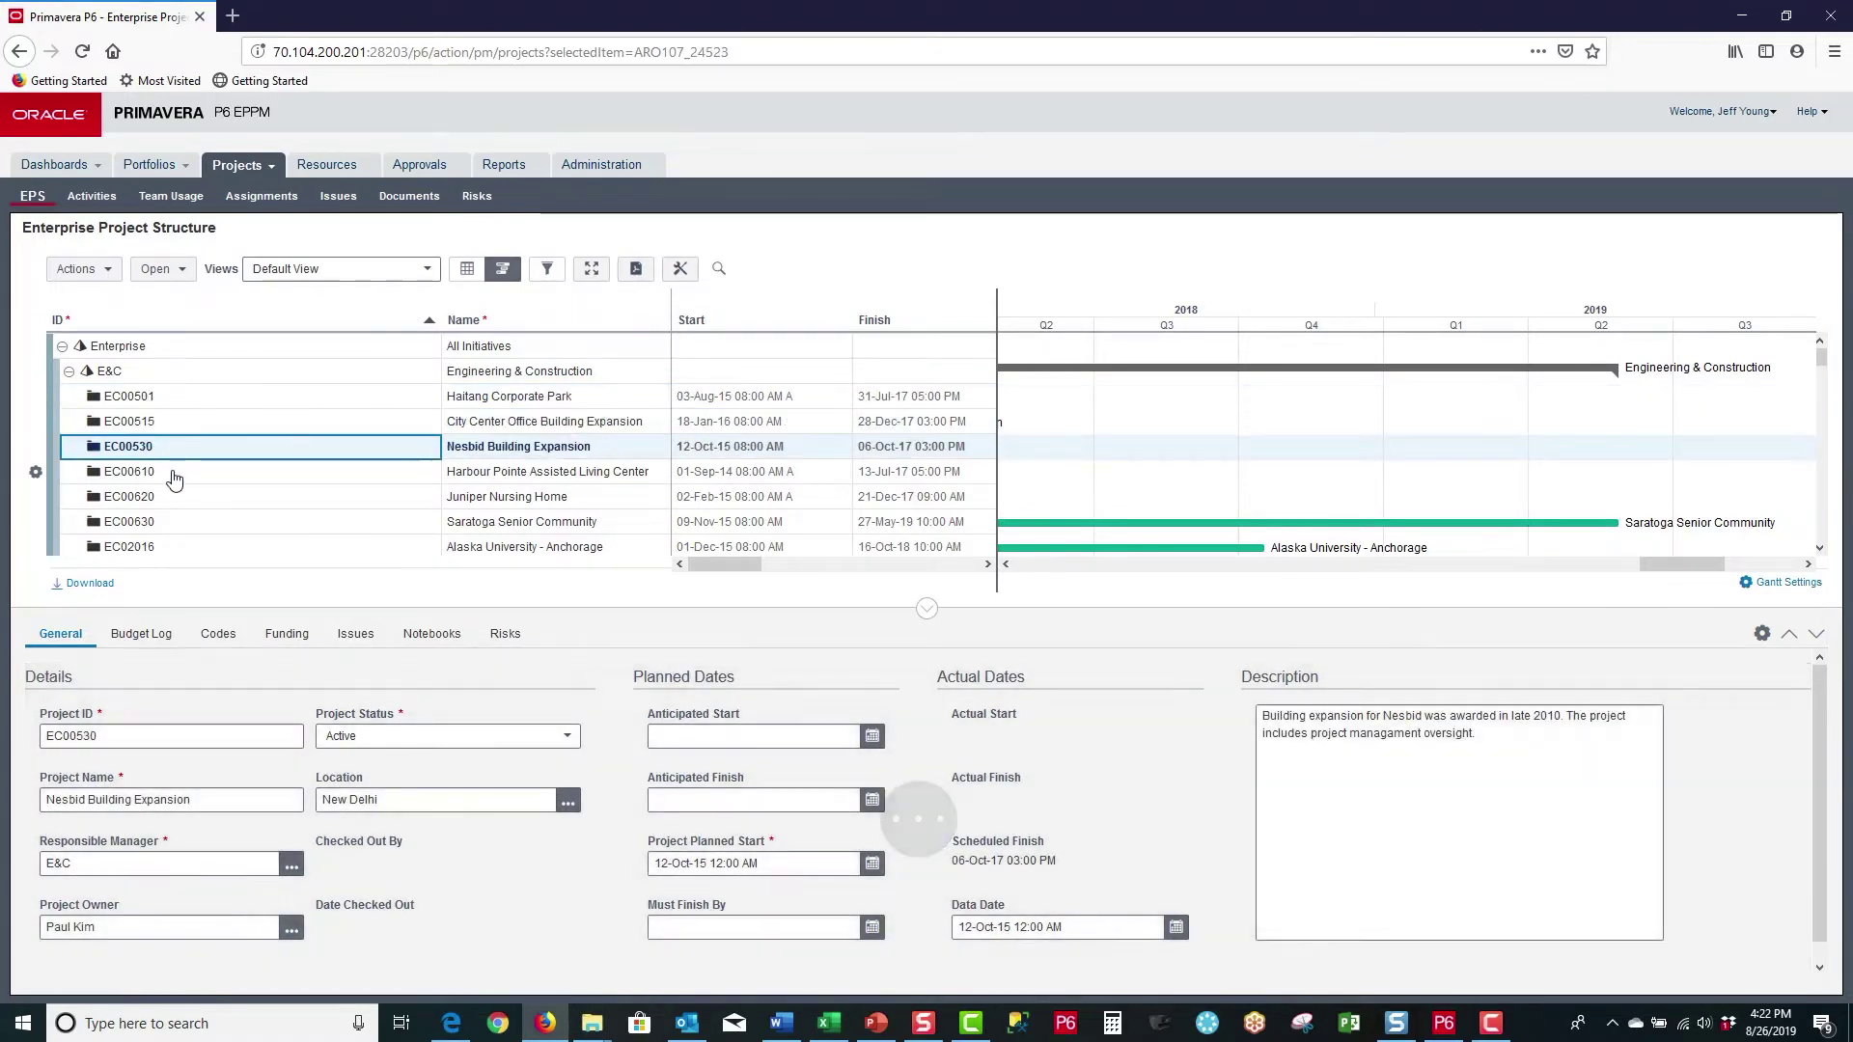
pyautogui.click(177, 473)
pyautogui.click(181, 496)
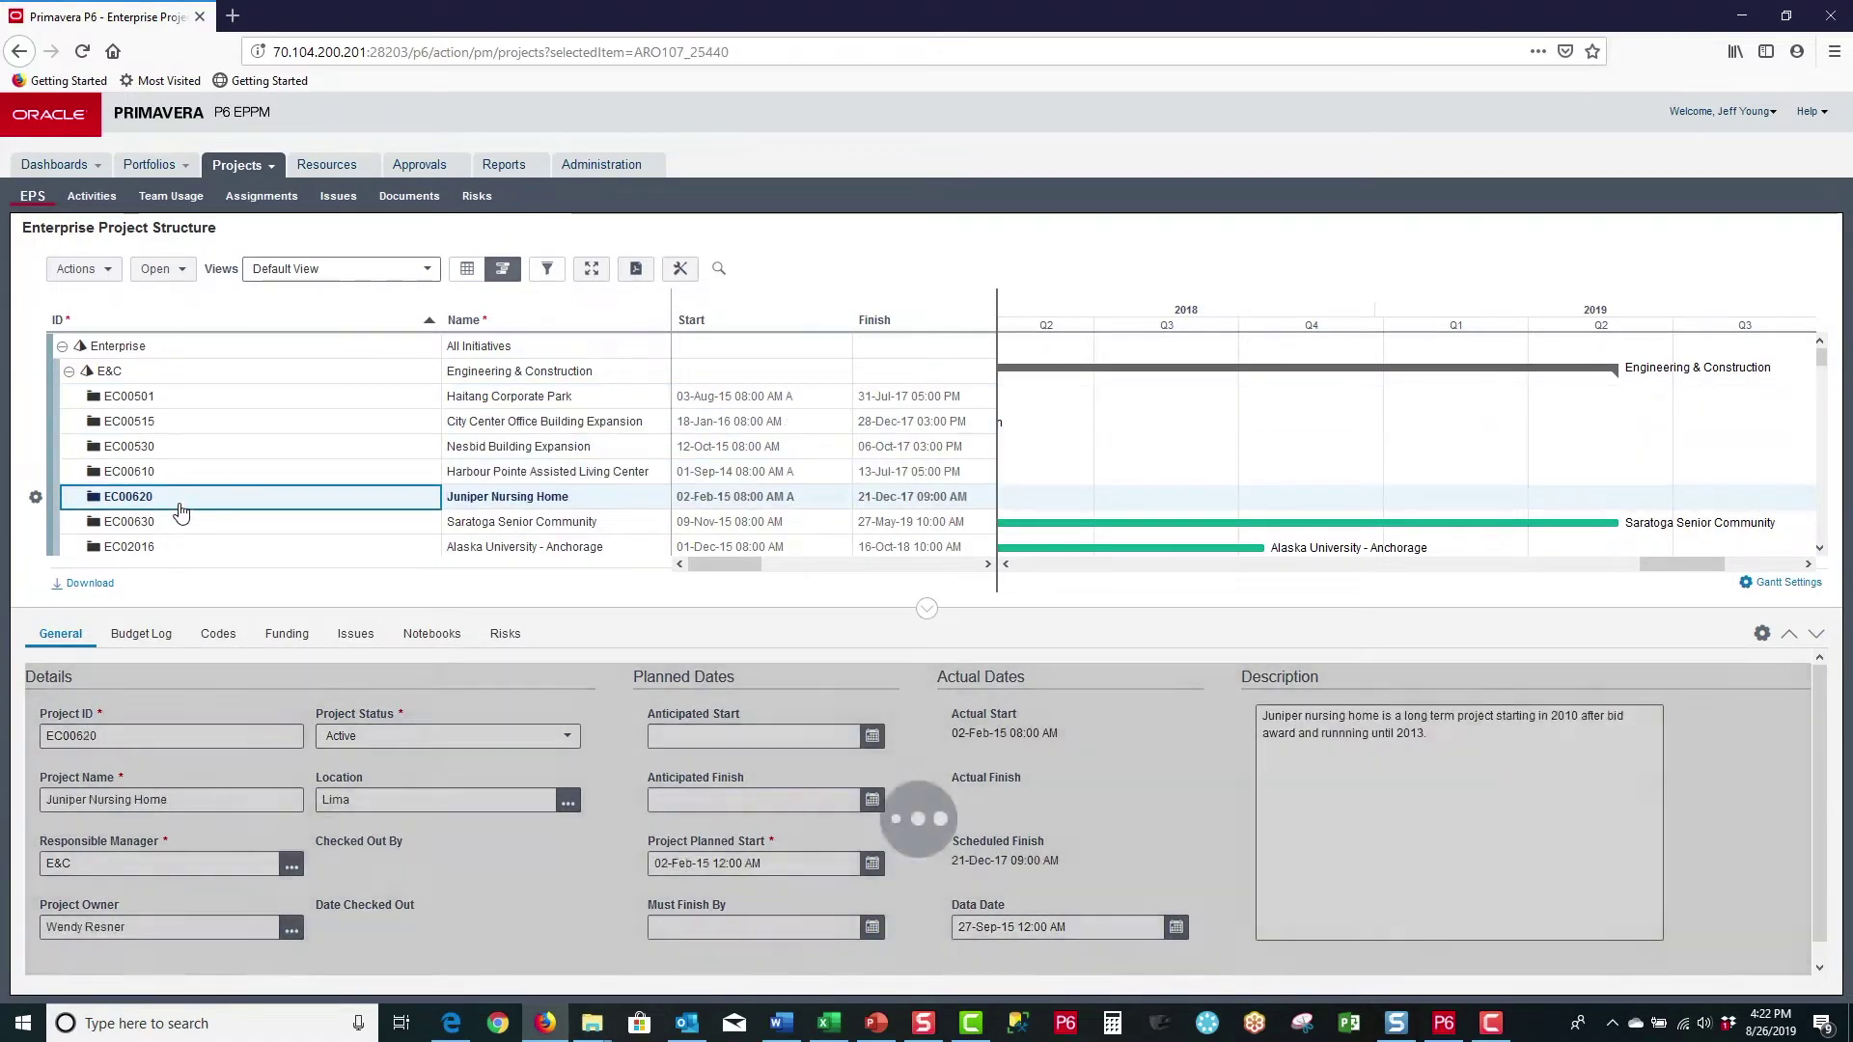
pyautogui.click(195, 398)
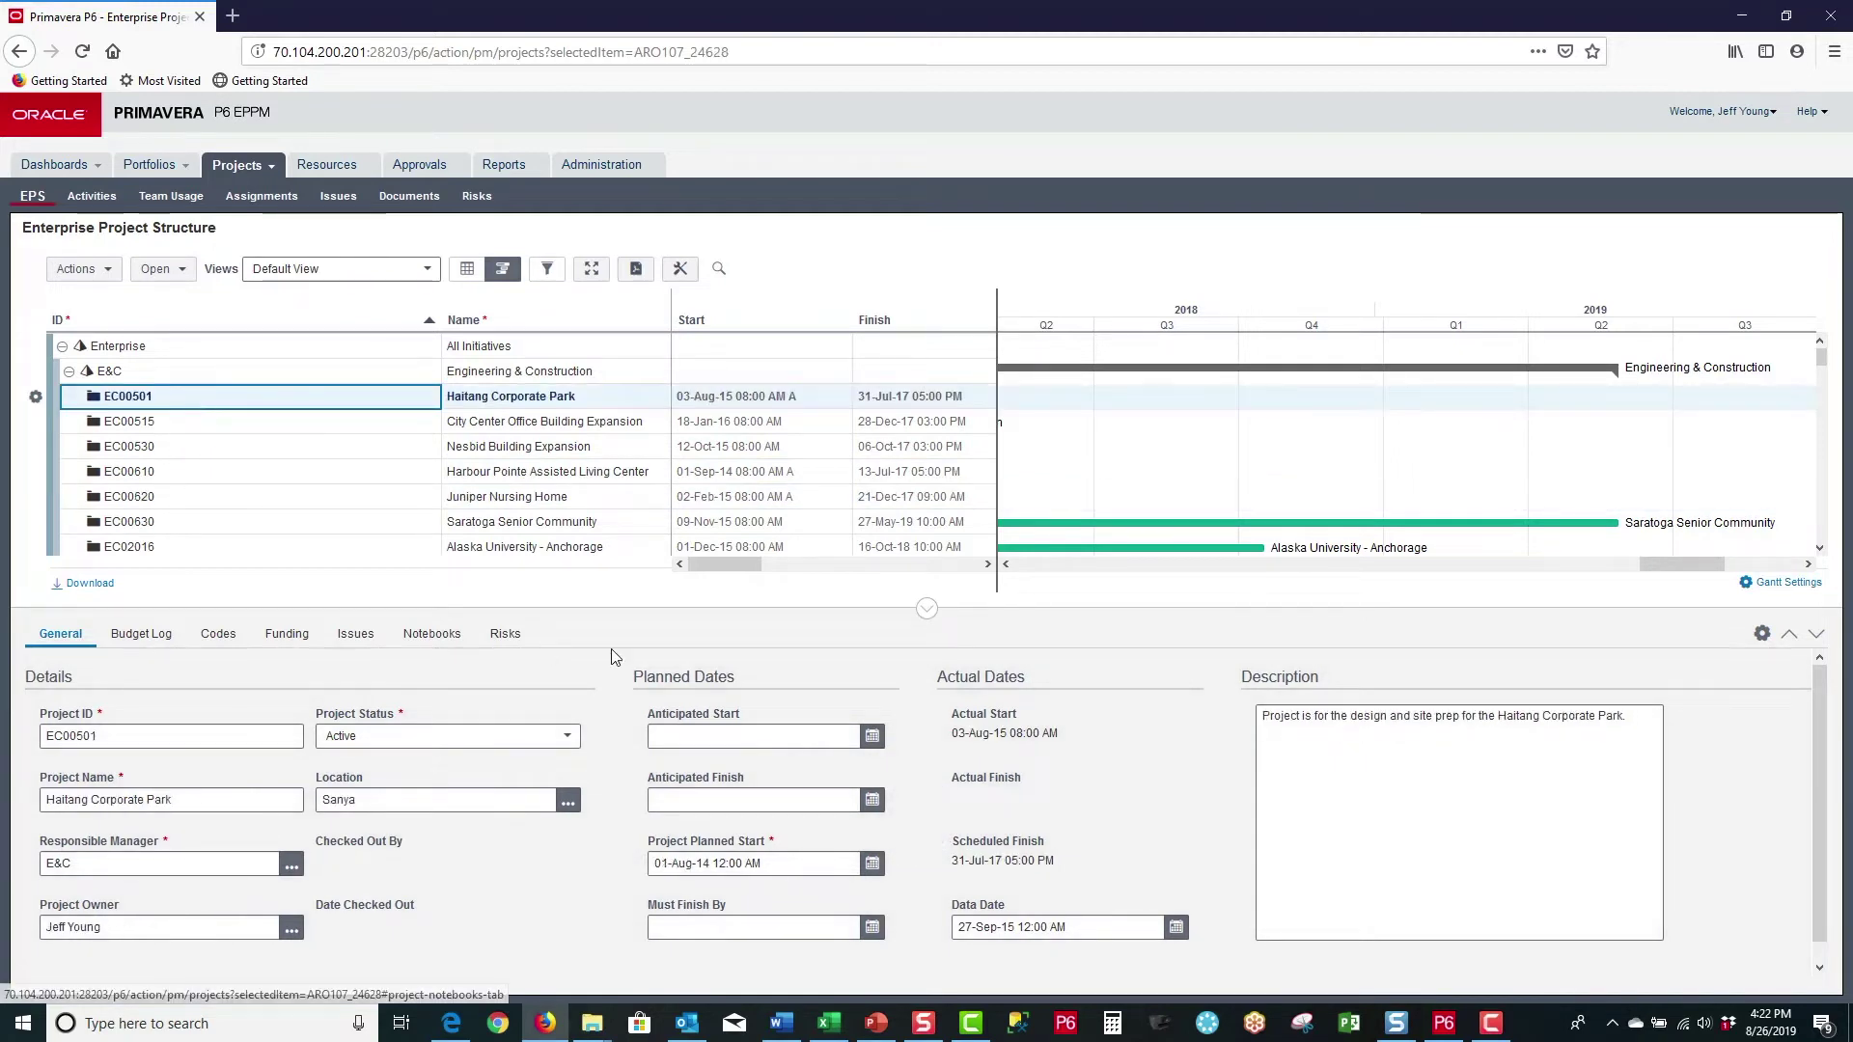
# Hide and re-show the General, Budget Log and Codes sections, then save the view
pyautogui.click(1761, 637)
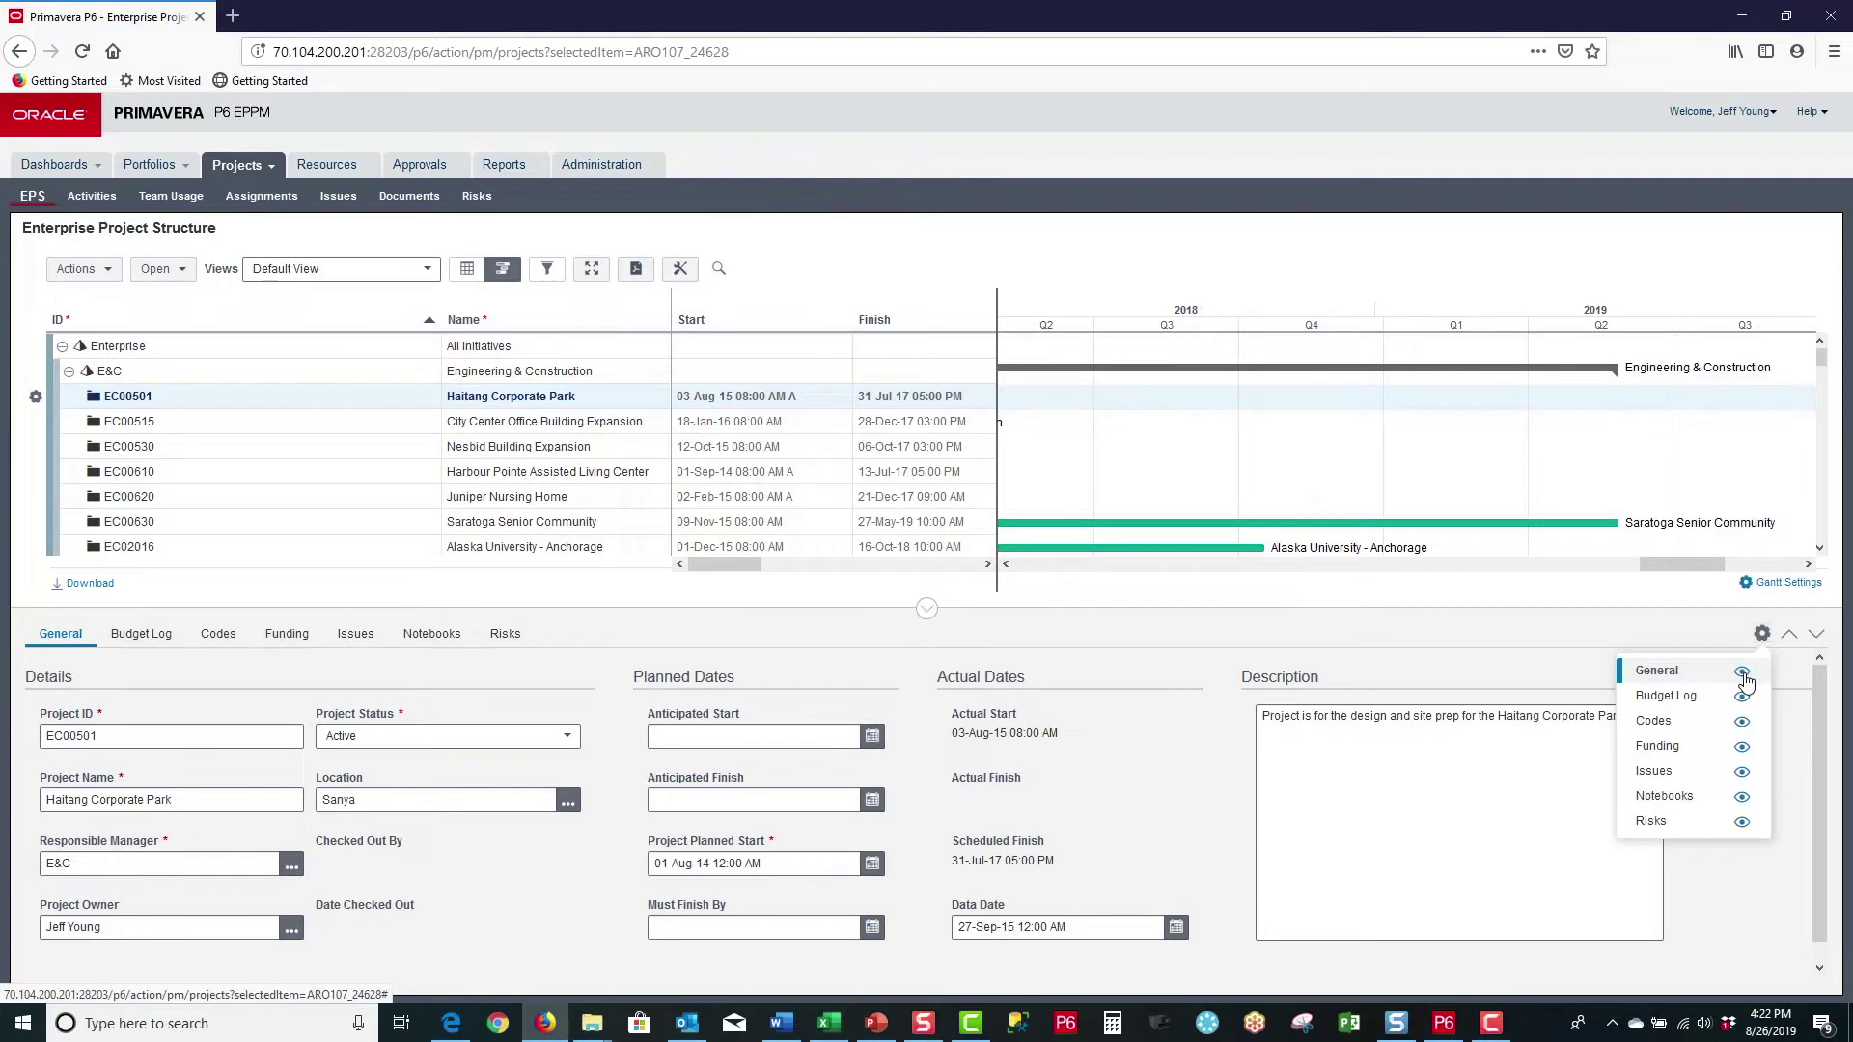
pyautogui.click(1742, 673)
pyautogui.click(1742, 696)
pyautogui.click(1743, 723)
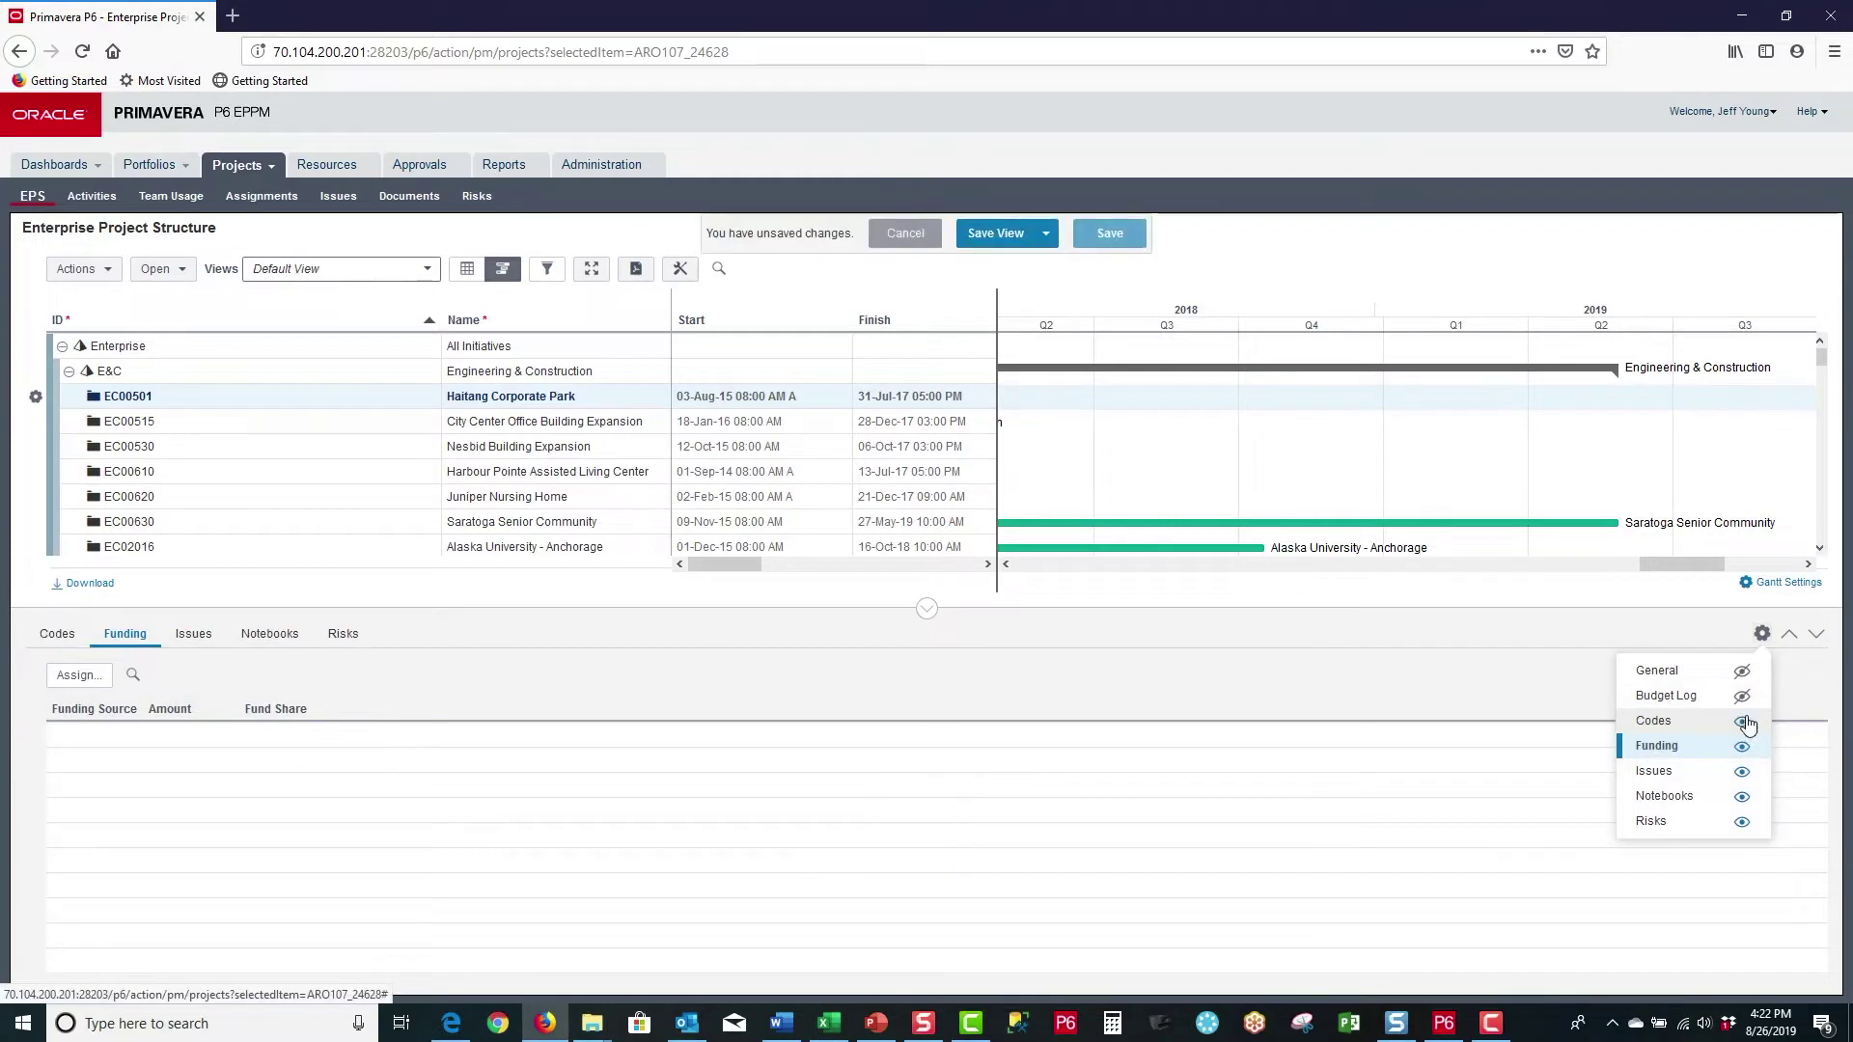
pyautogui.click(1743, 723)
pyautogui.click(1743, 696)
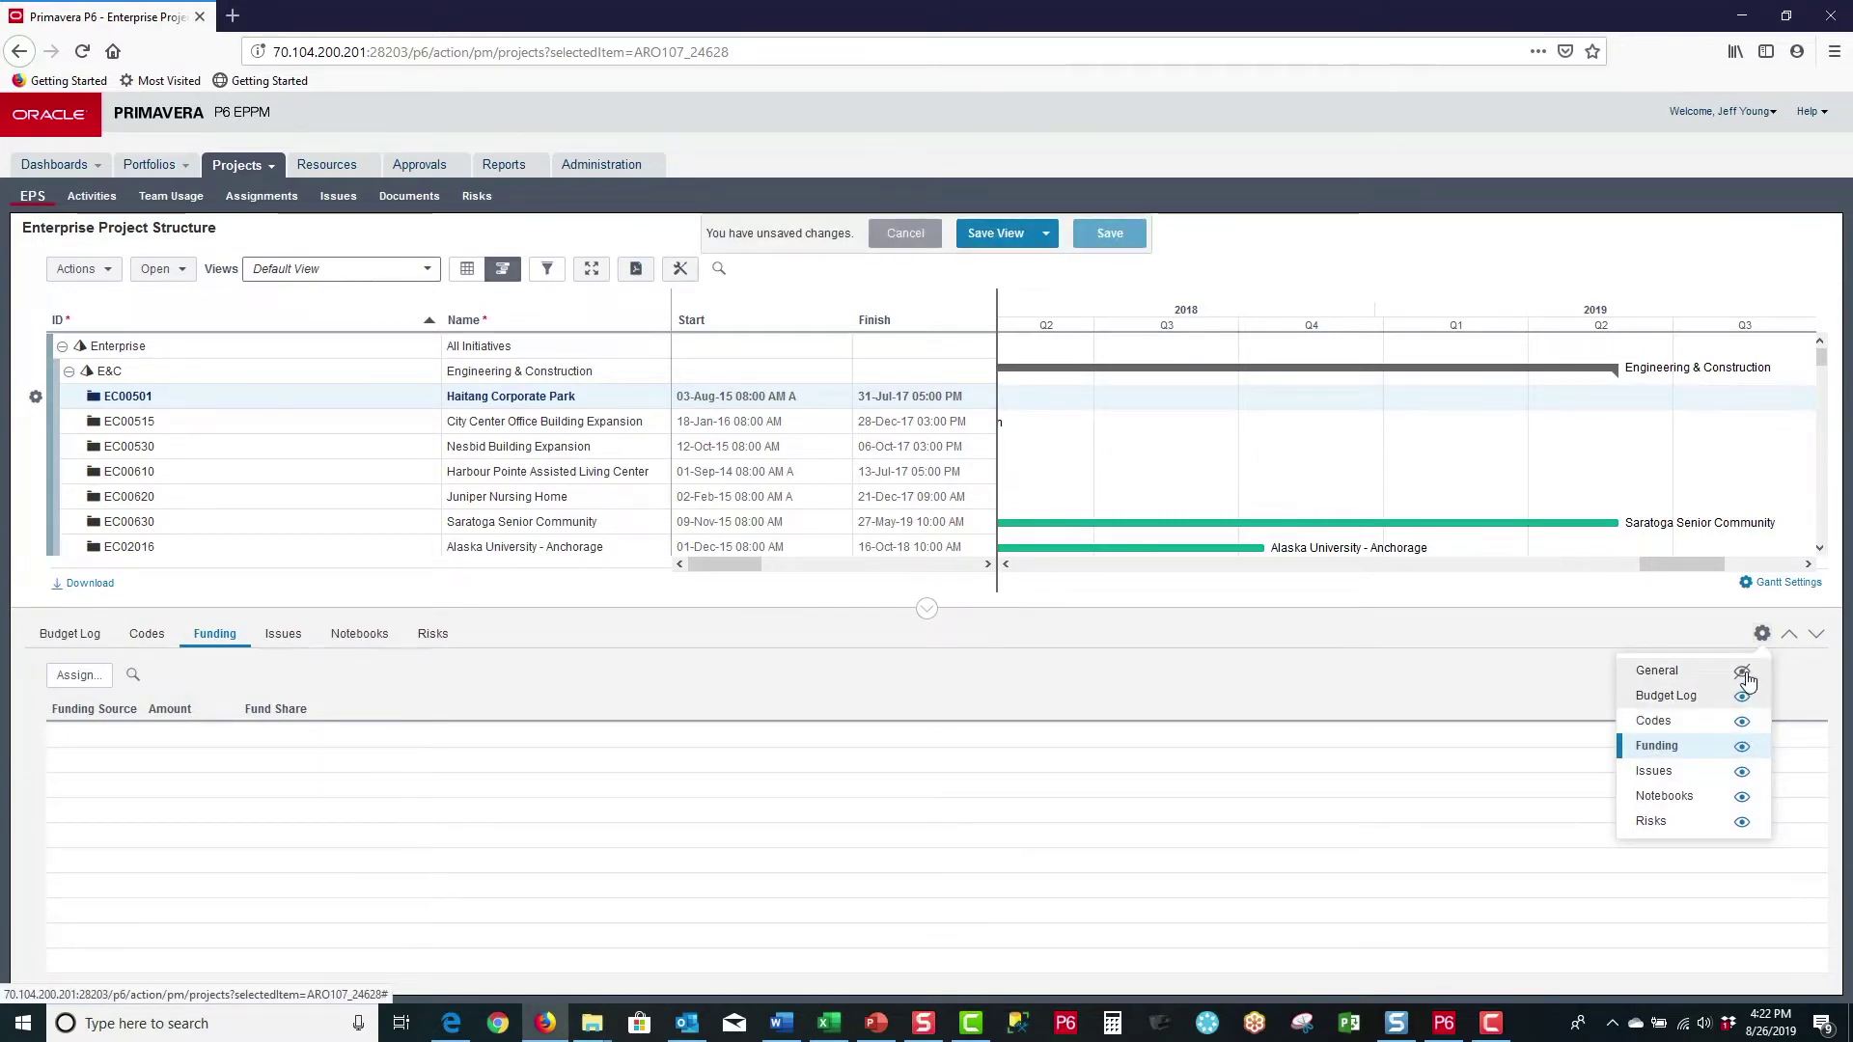
pyautogui.click(1743, 671)
pyautogui.click(999, 233)
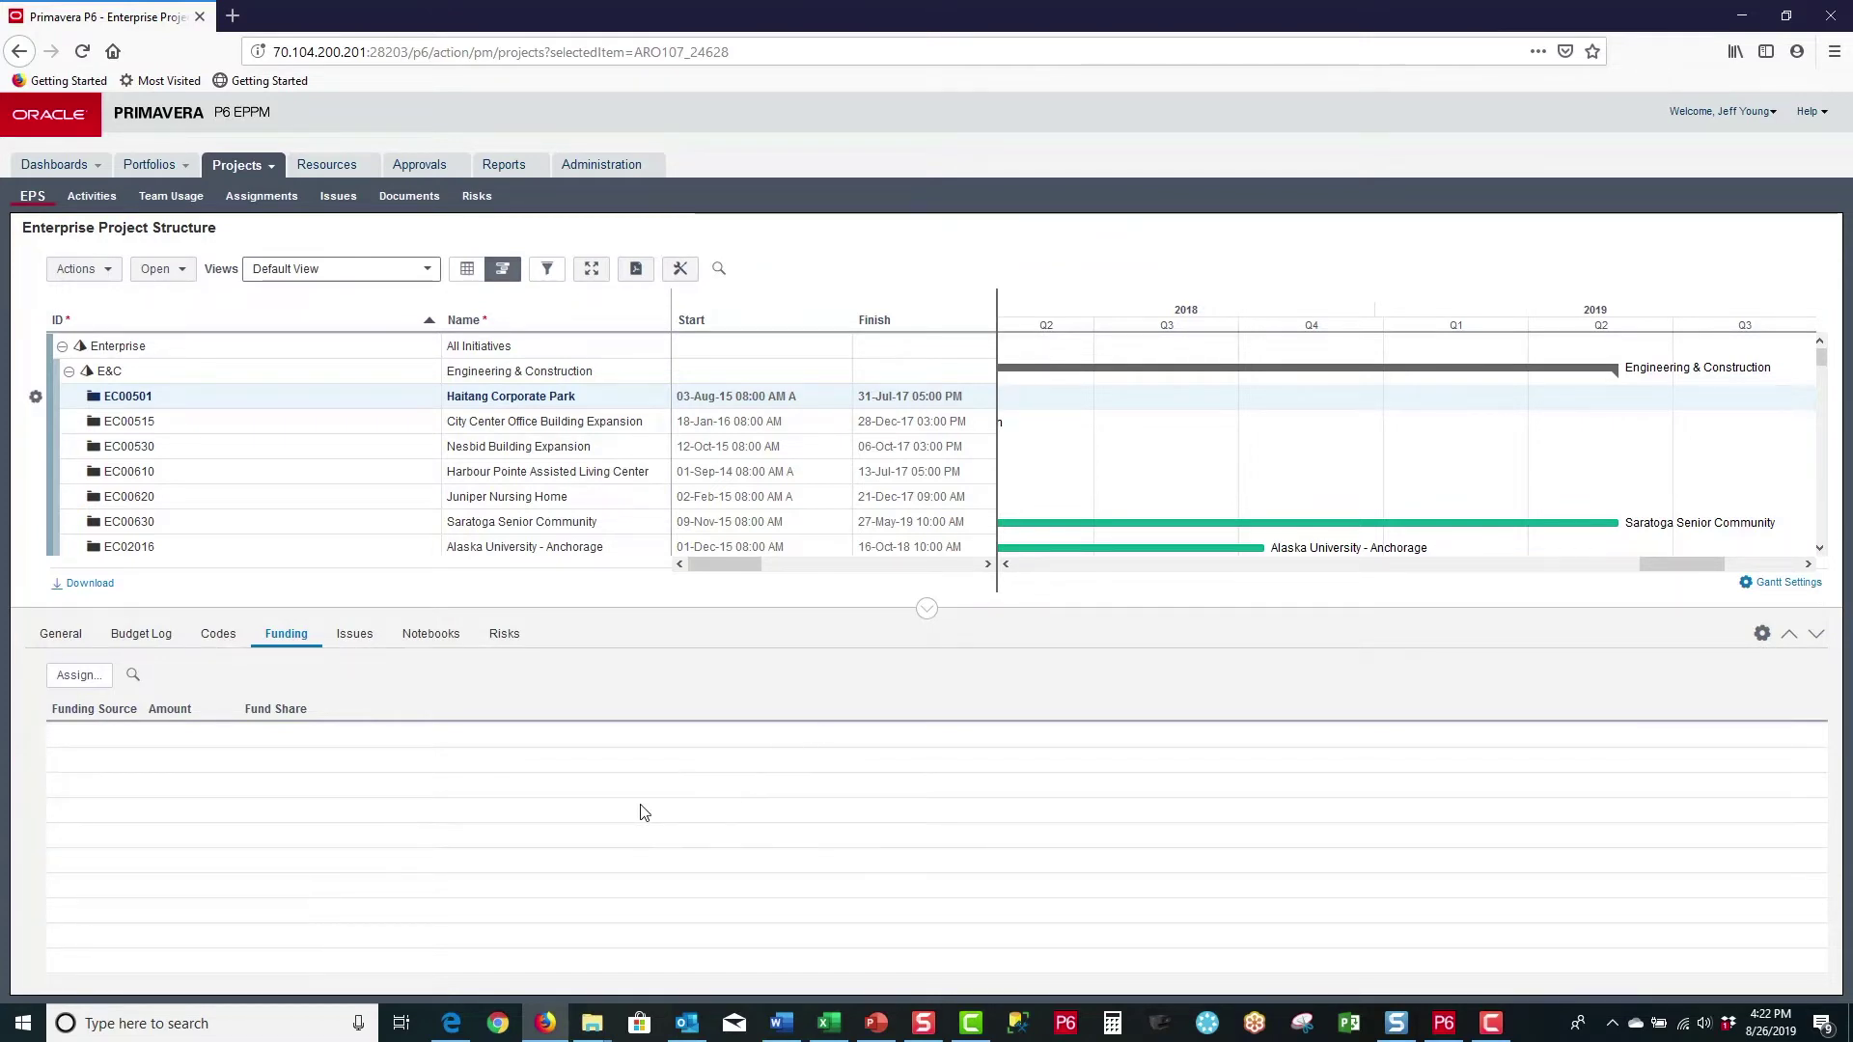
# Open Haitang Corporate Park from its row actions and show its Activities page
pyautogui.click(36, 399)
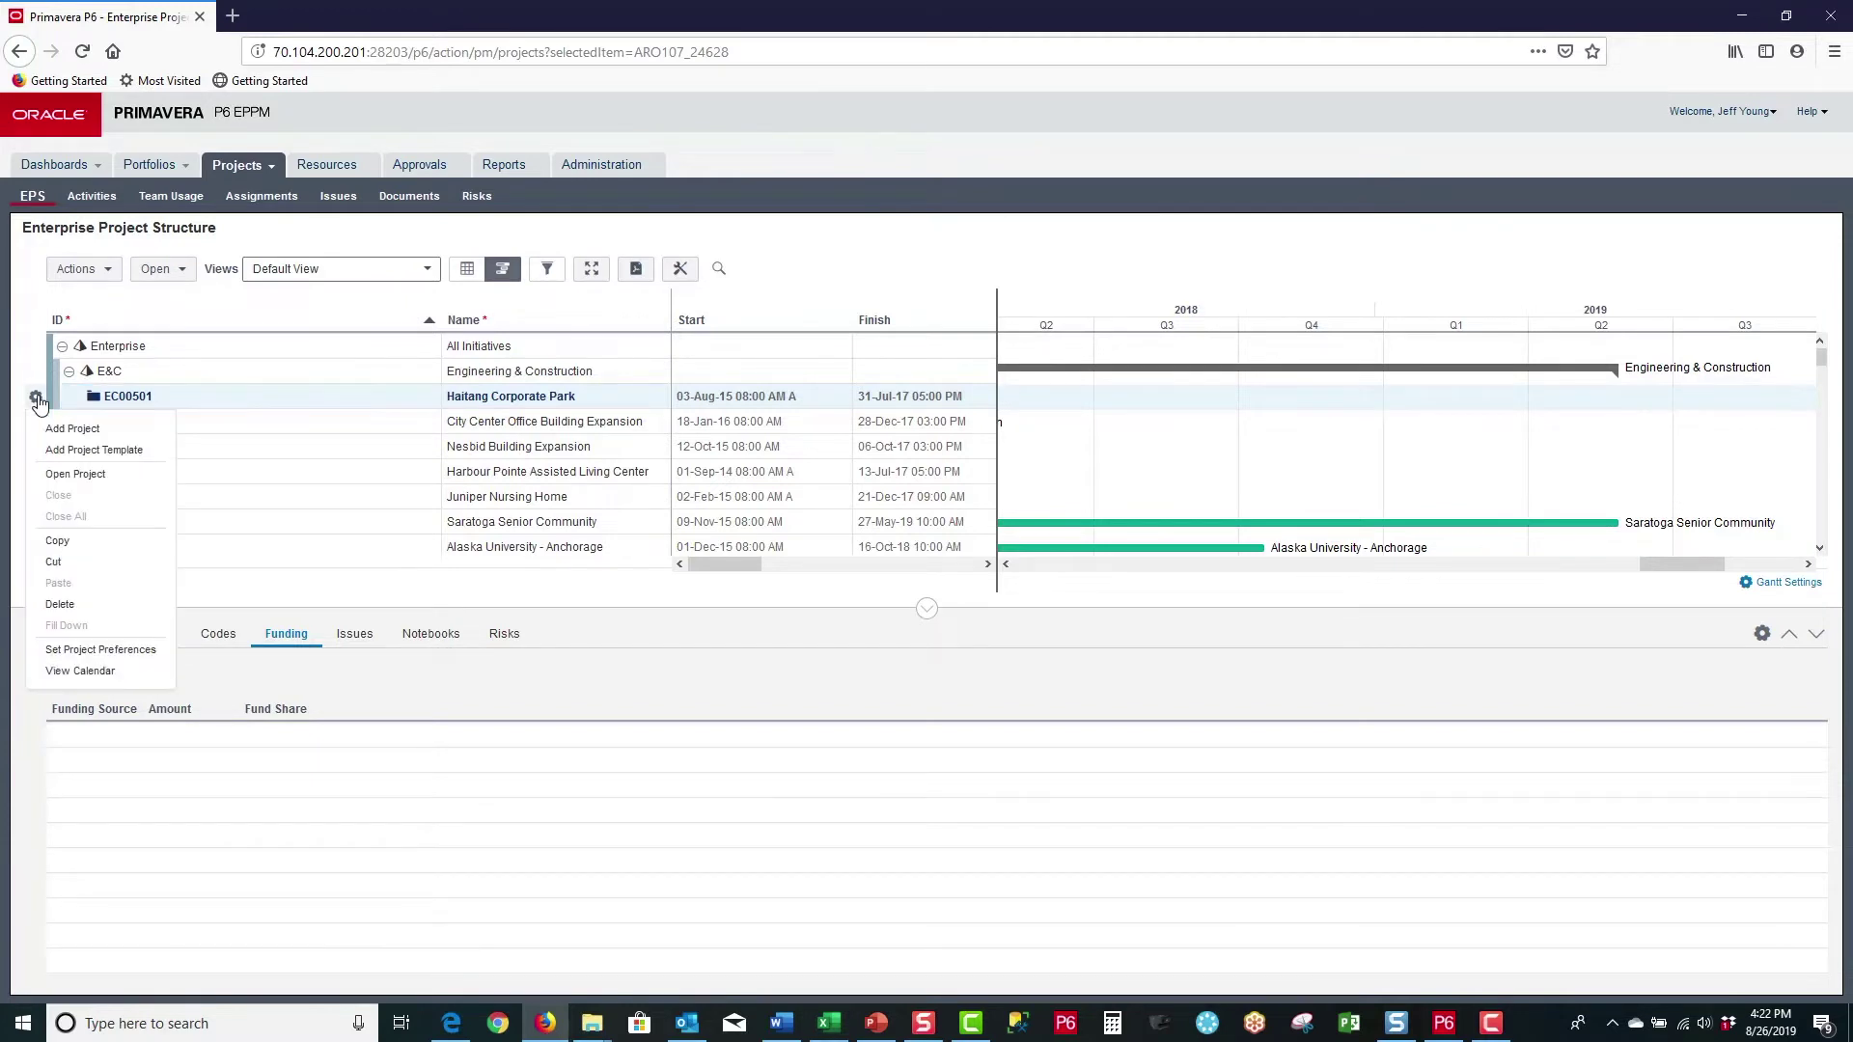
pyautogui.click(117, 483)
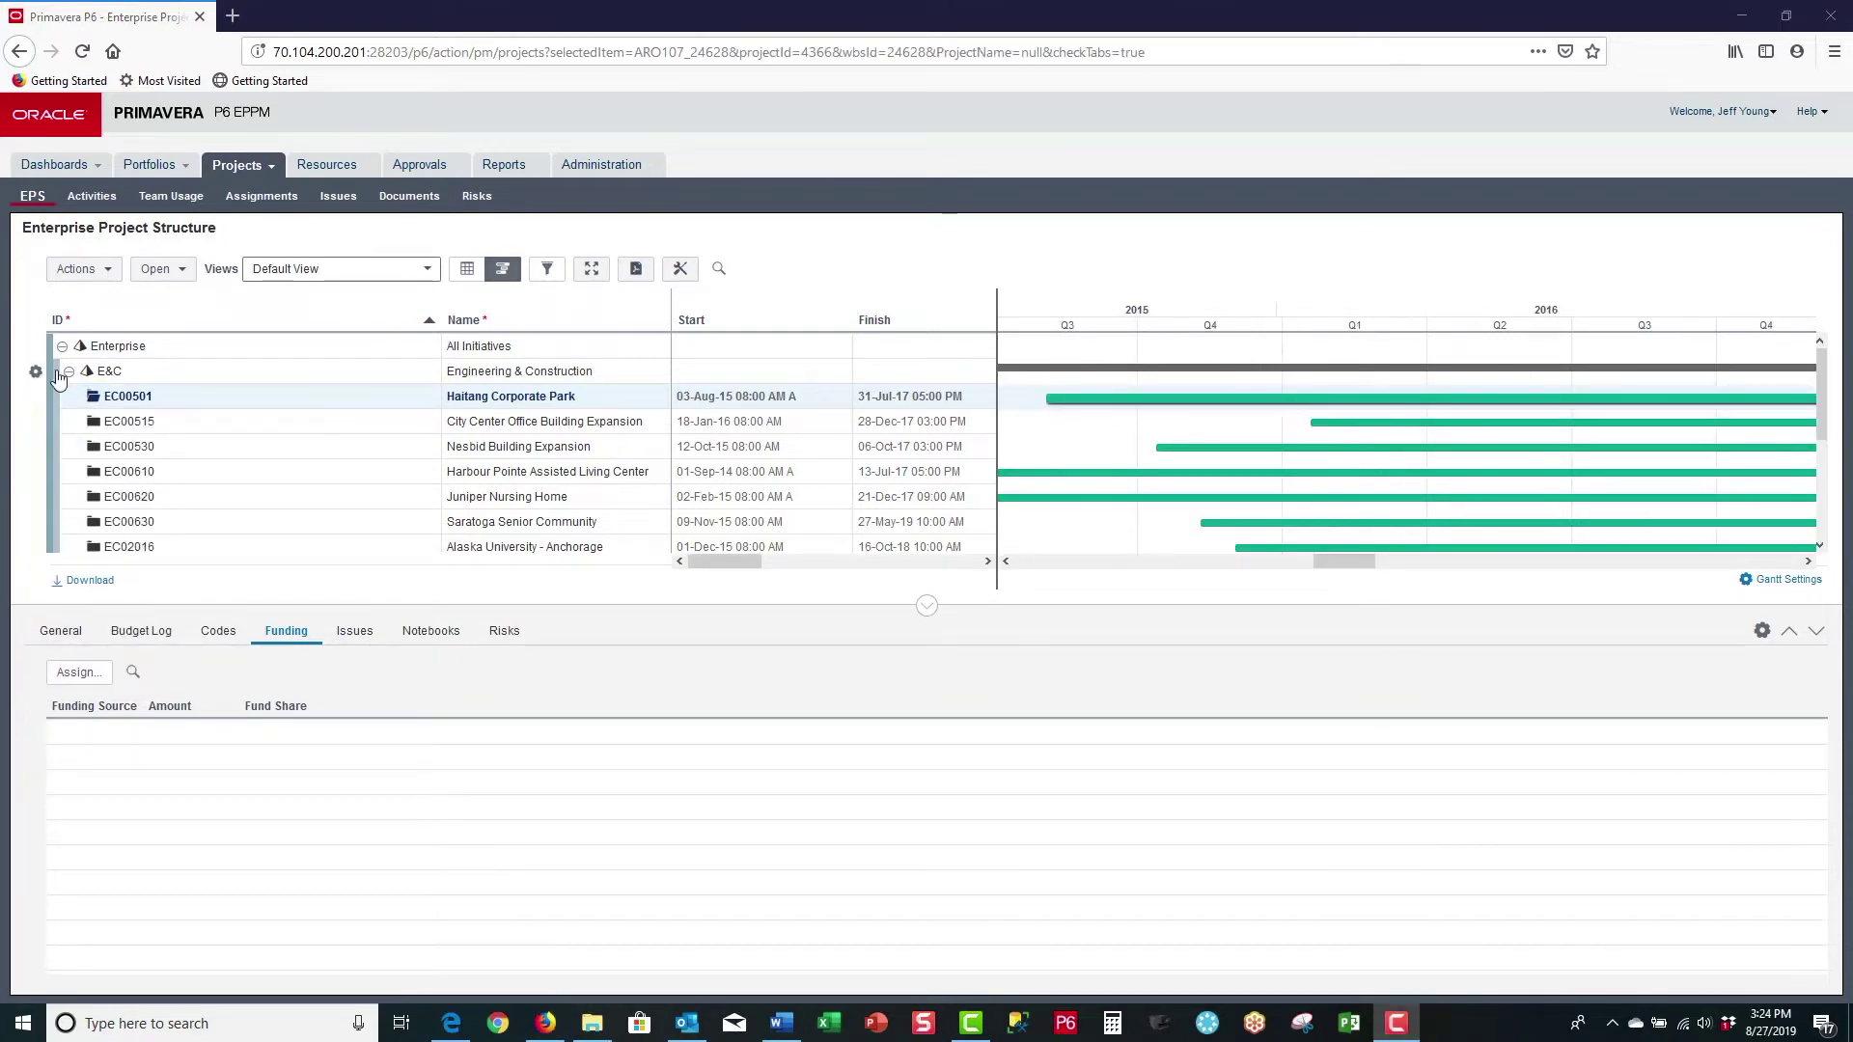
pyautogui.click(90, 199)
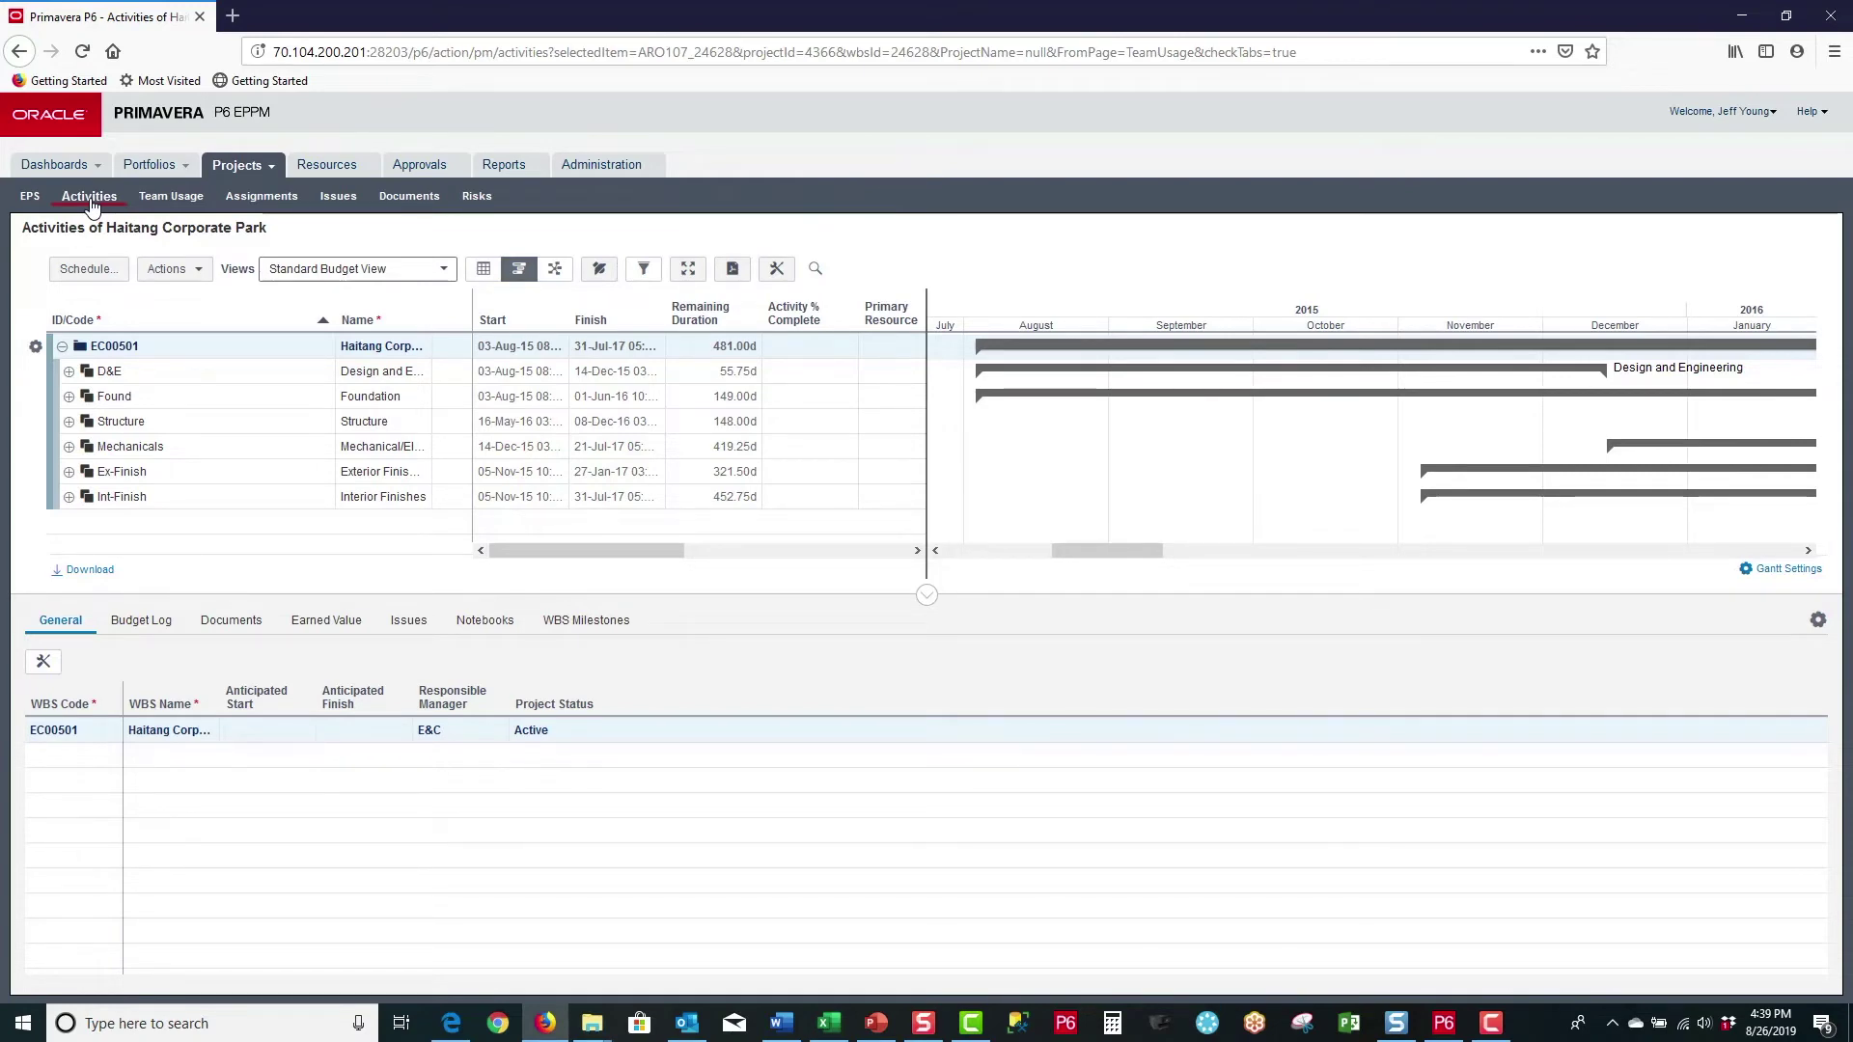
# Expand the full EC00501 WBS and widen the Name column to show full activity names
pyautogui.click(36, 348)
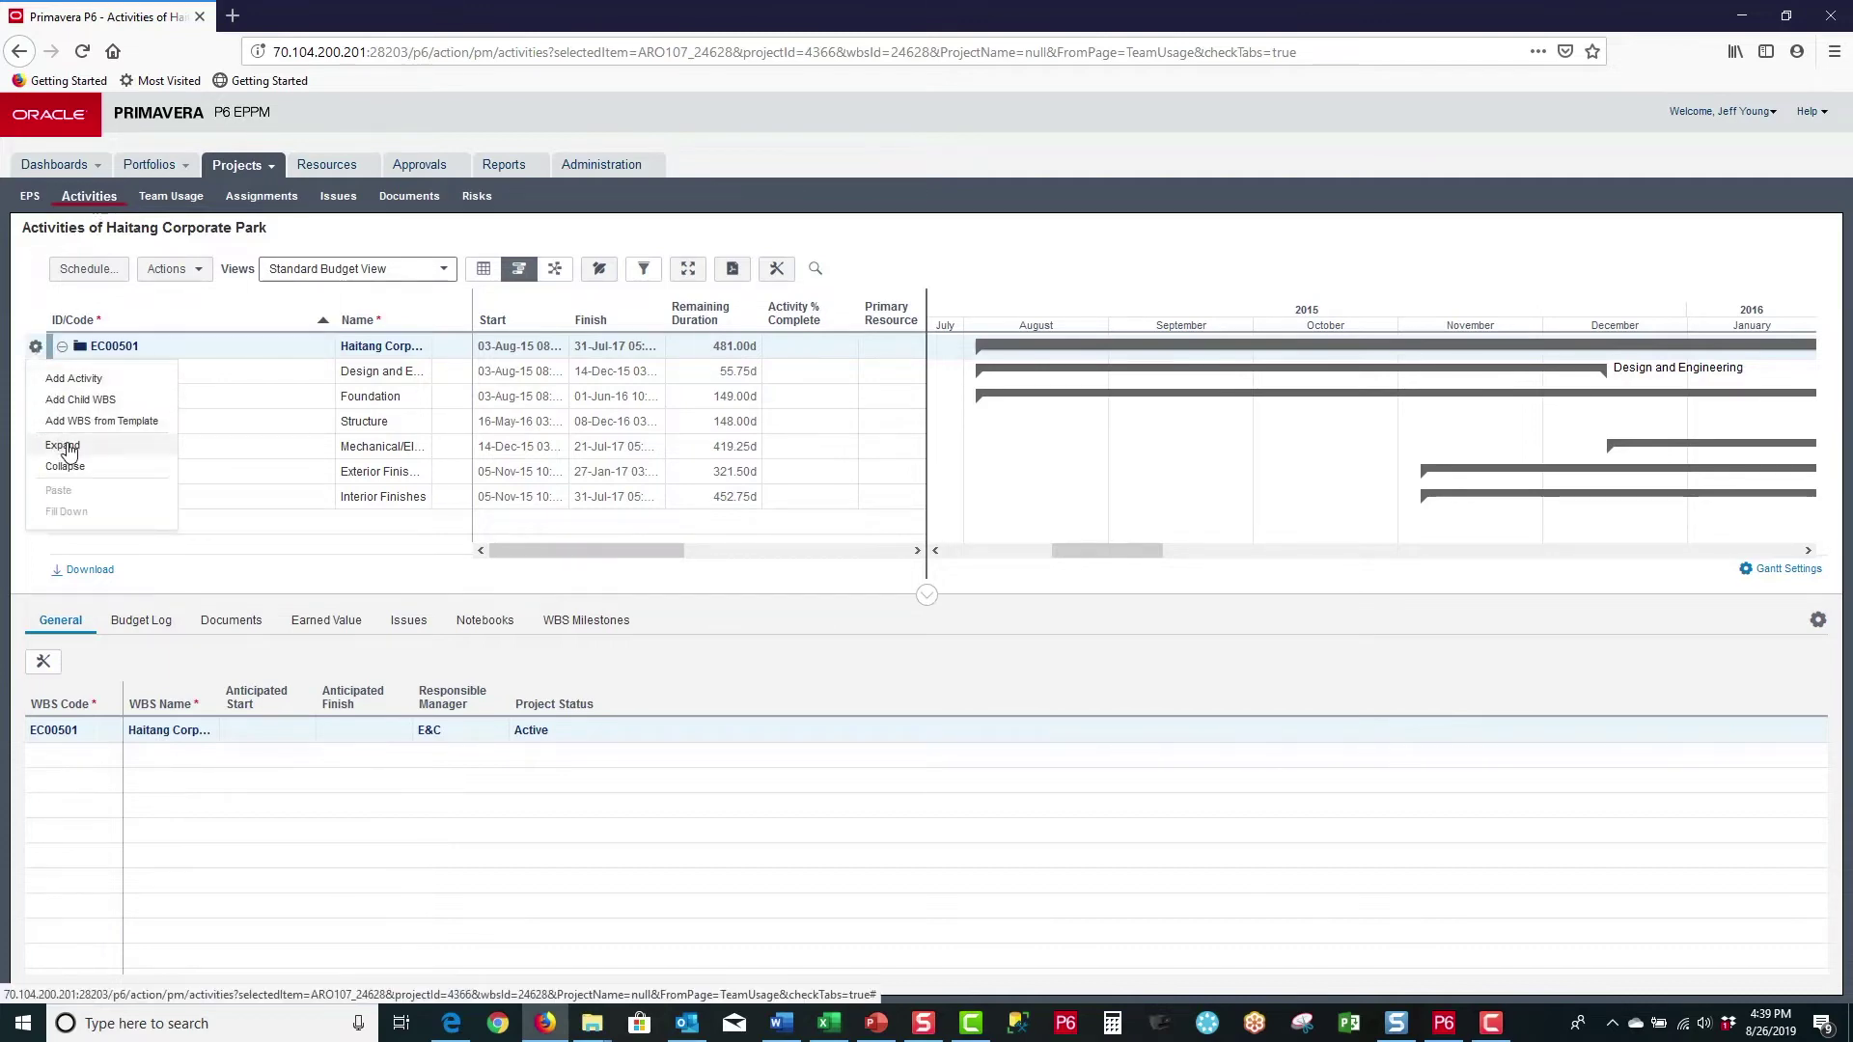
pyautogui.click(63, 446)
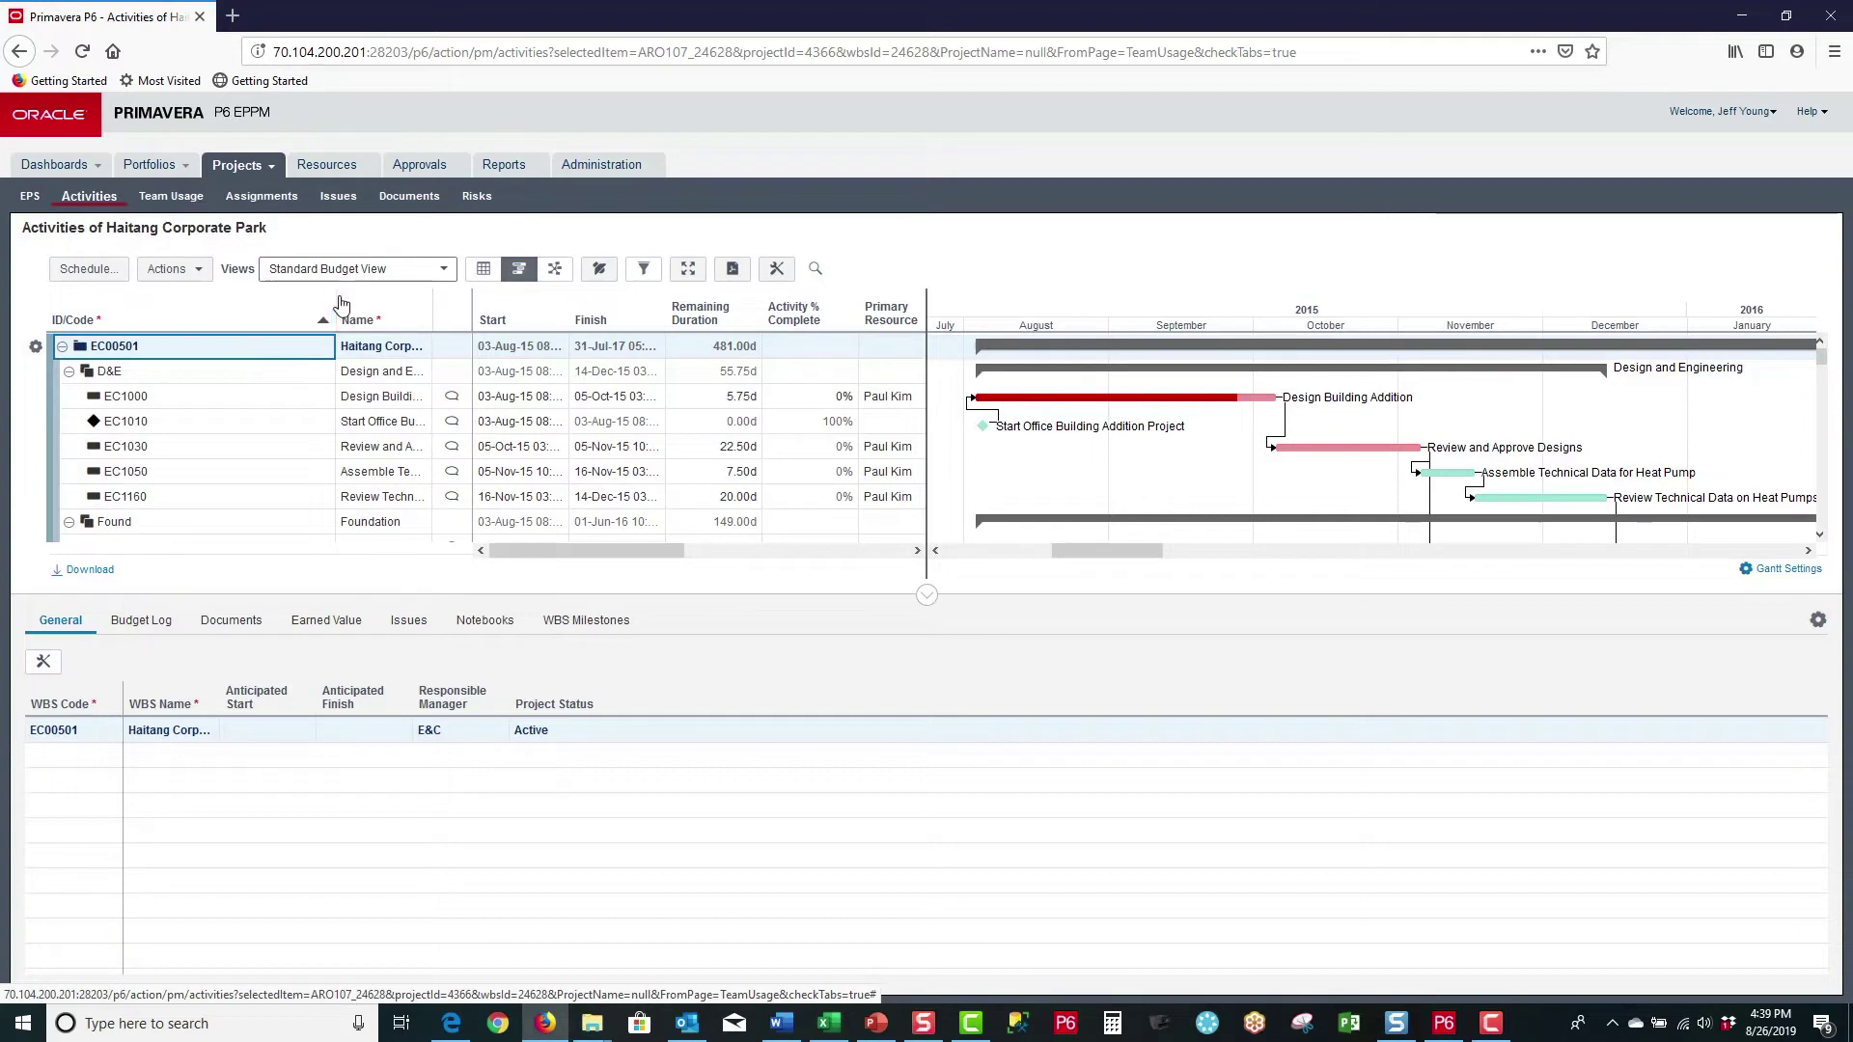
pyautogui.moveTo(333, 302); pyautogui.dragTo(438, 290)
# Review details of the D&E WBS and activities EC1000, EC1010, EC1030, EC1050 and EC1160
pyautogui.click(166, 375)
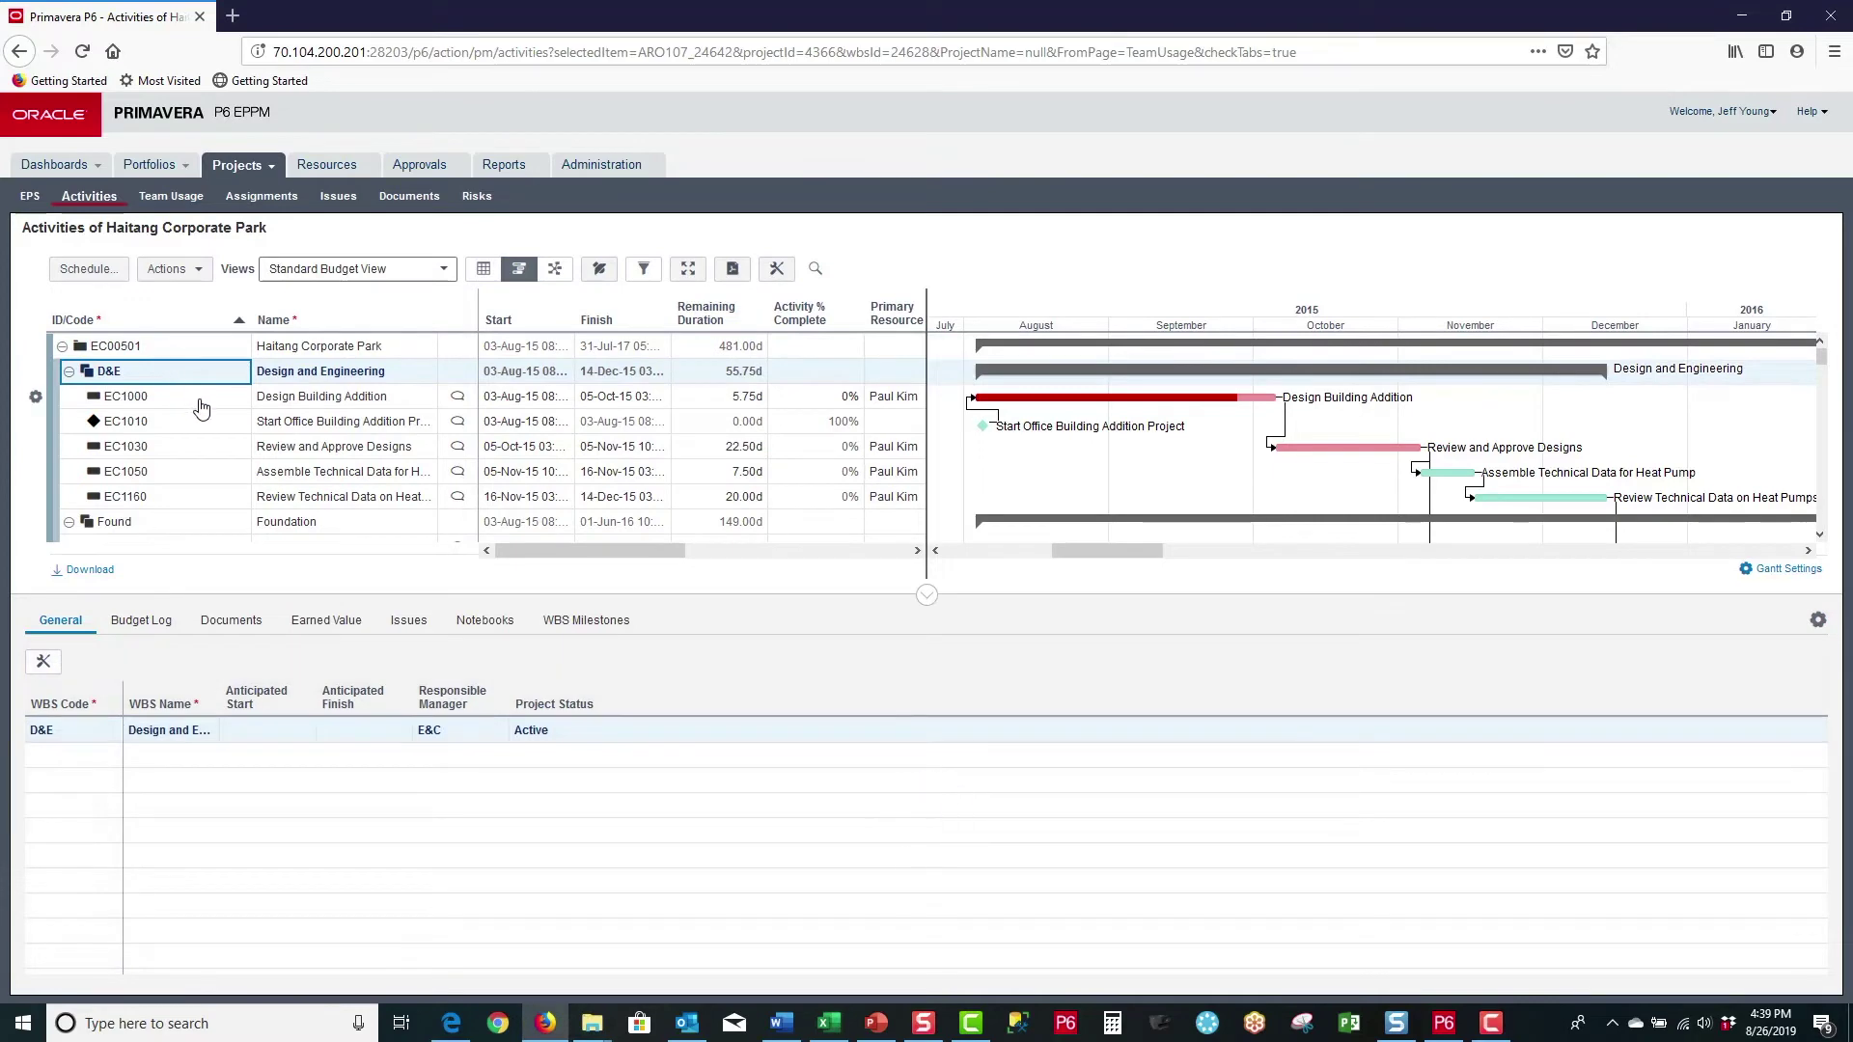
pyautogui.click(201, 401)
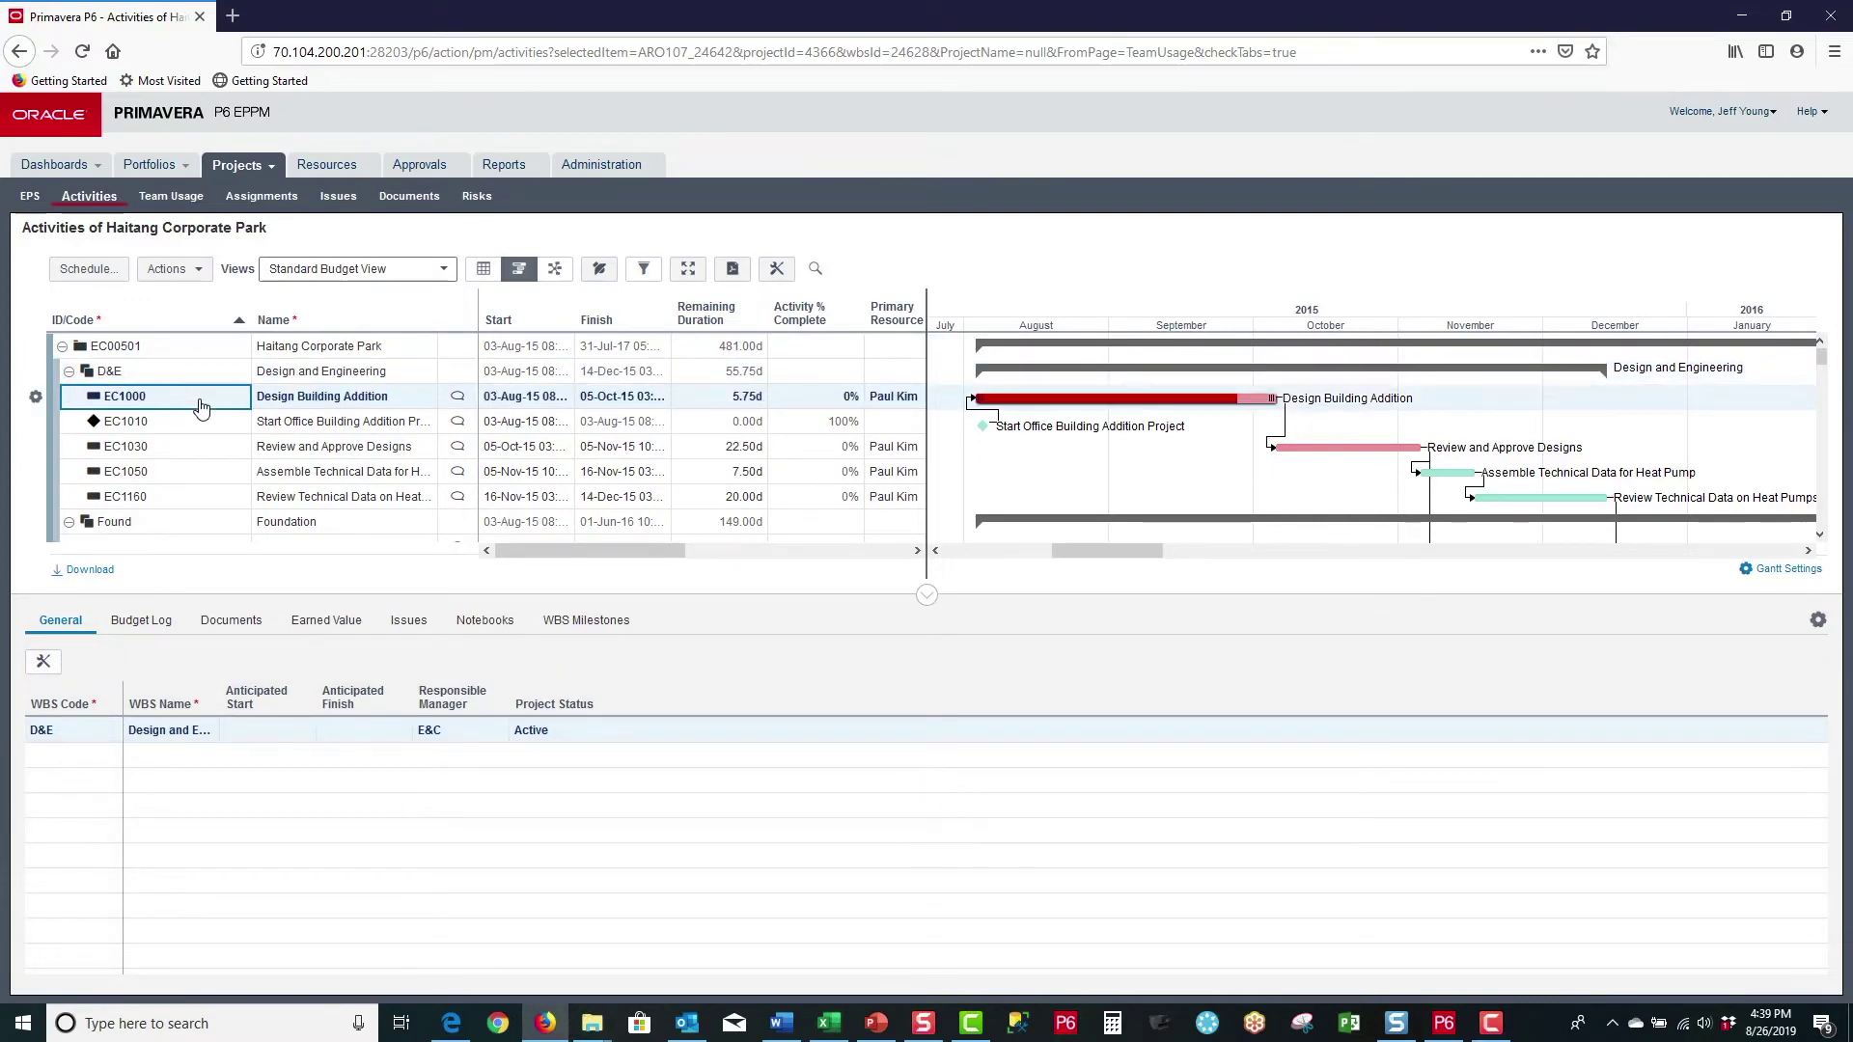
pyautogui.click(200, 424)
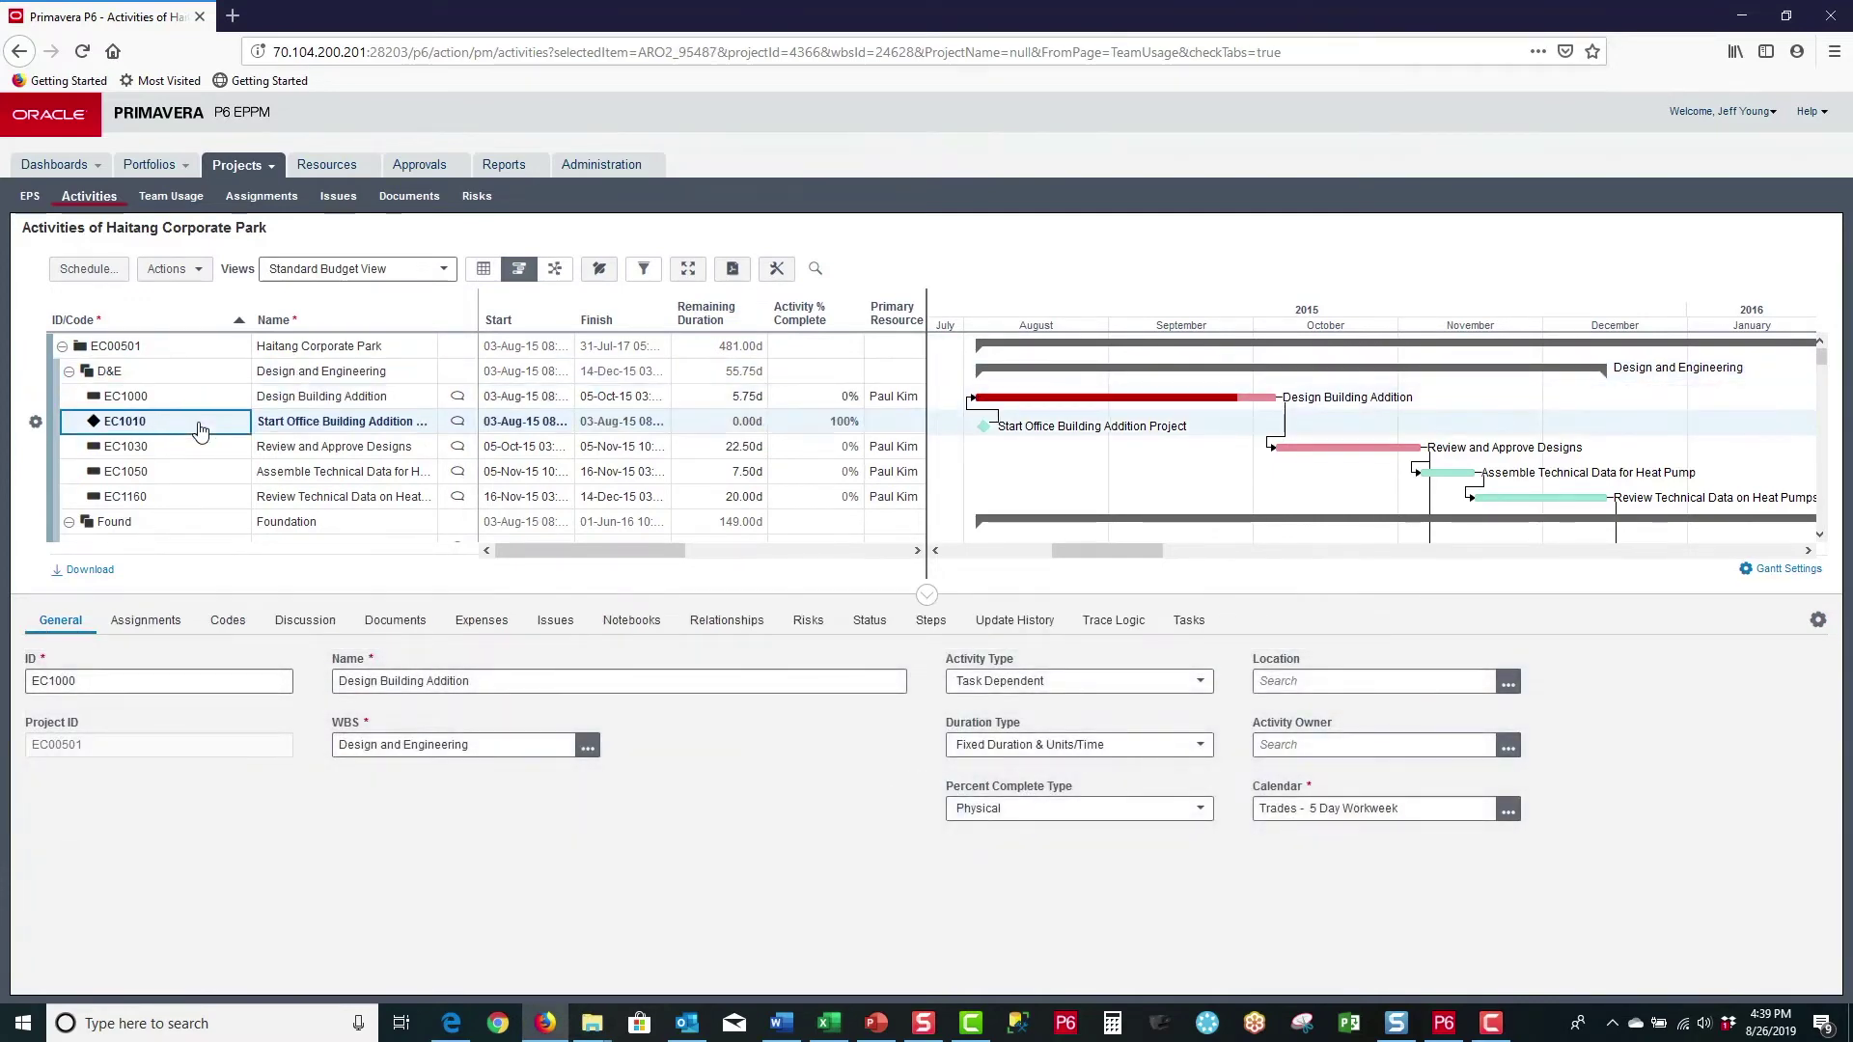
pyautogui.click(199, 448)
pyautogui.click(198, 477)
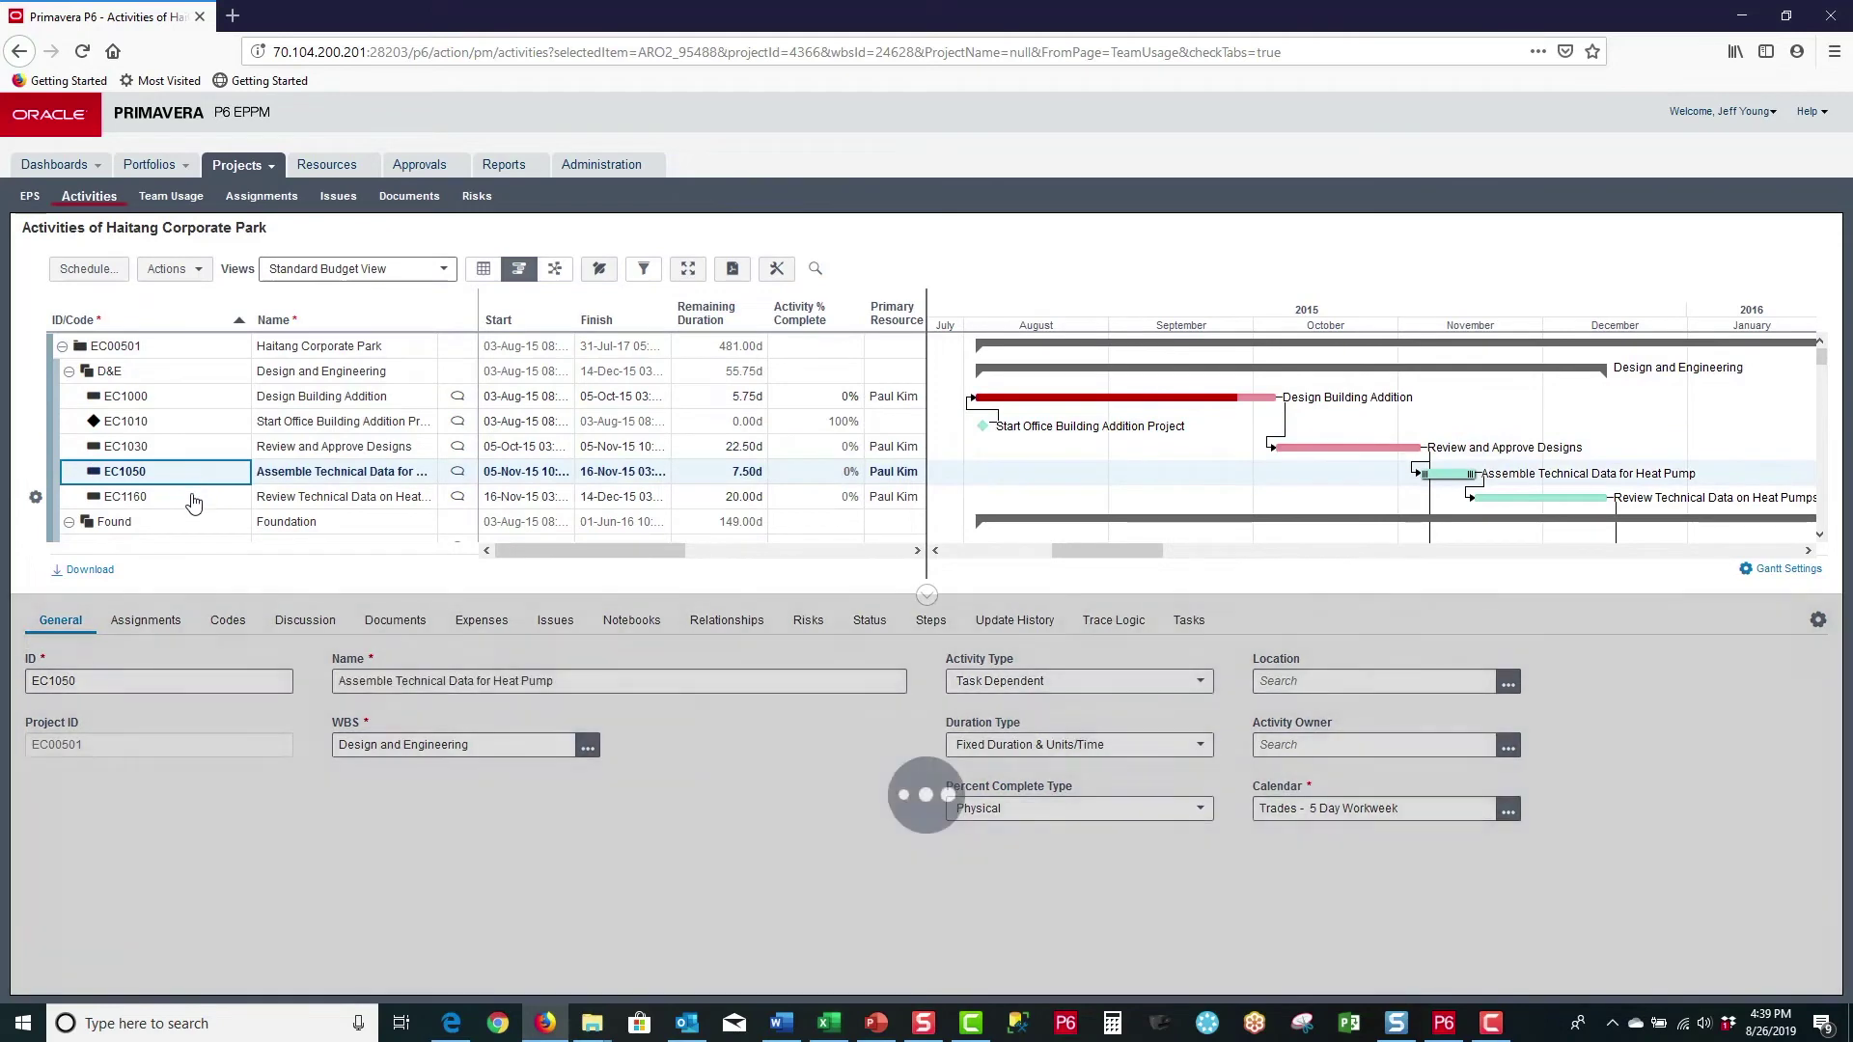
pyautogui.click(193, 499)
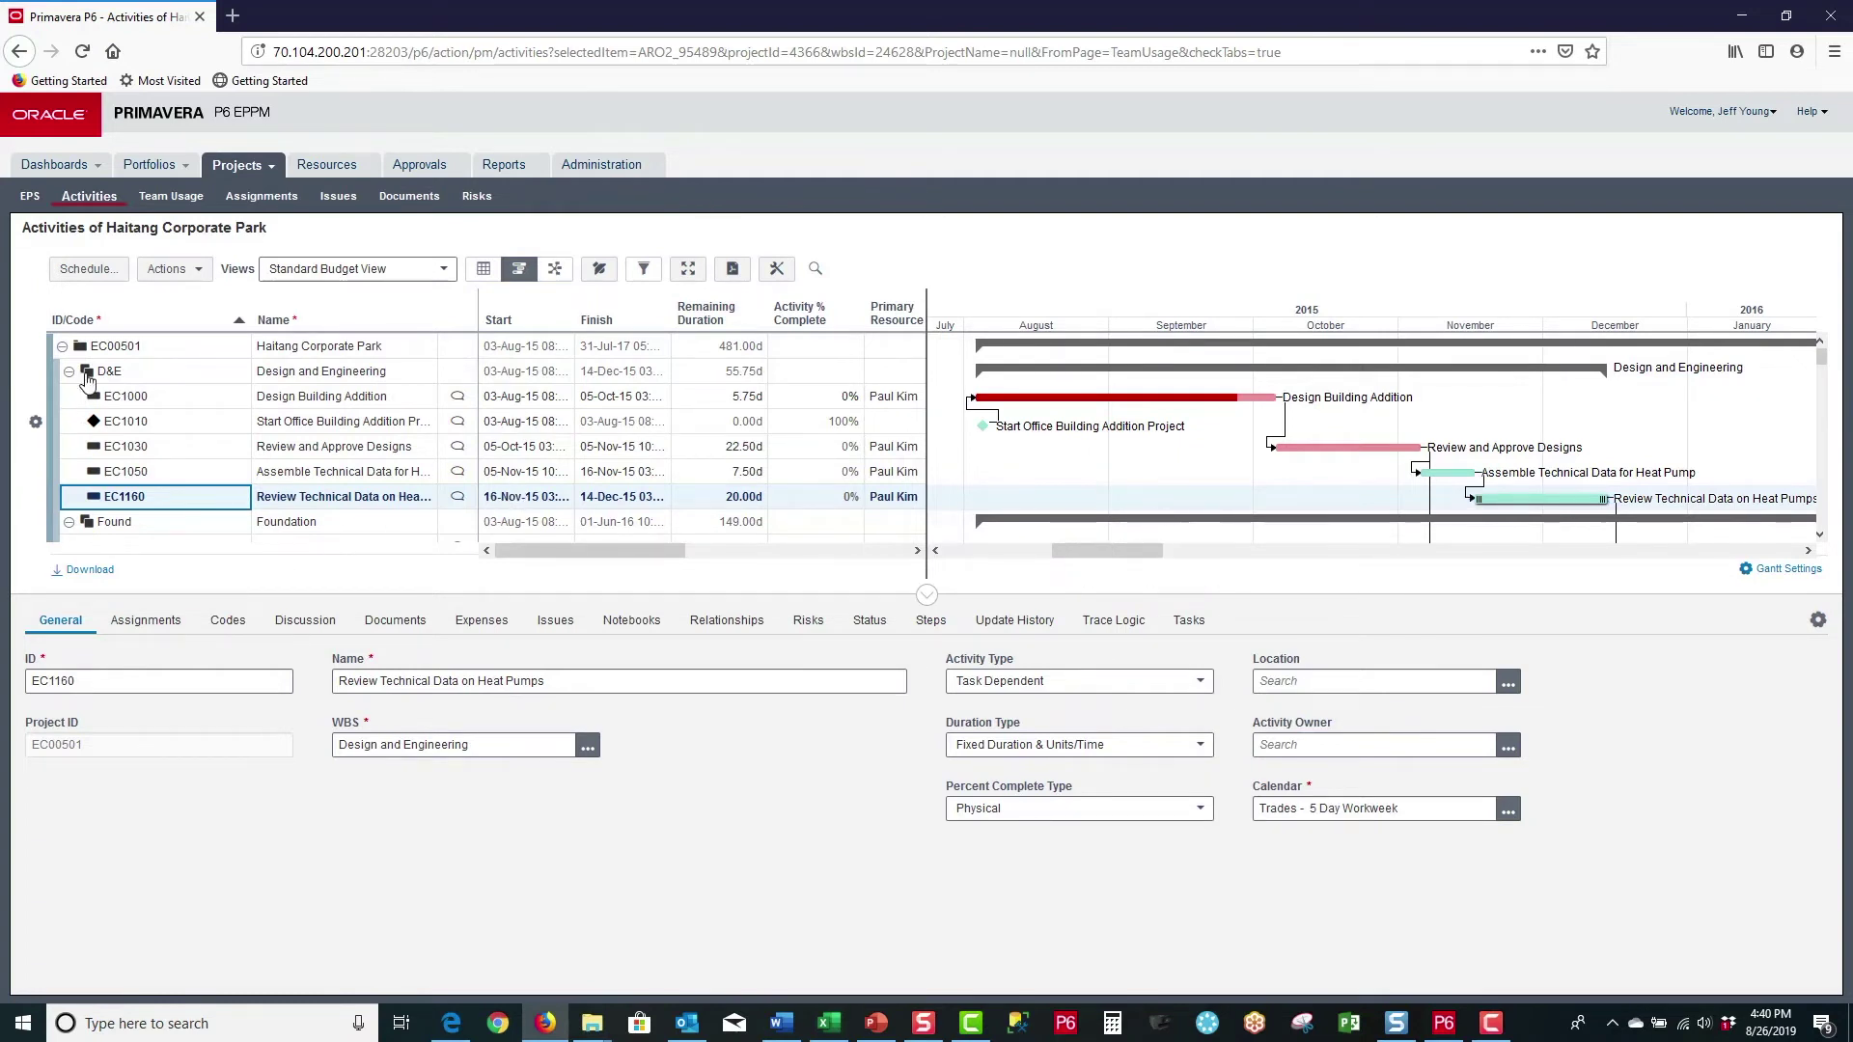
# Review the details of activities EC1000, EC1010, EC1030 and EC1050
pyautogui.click(114, 399)
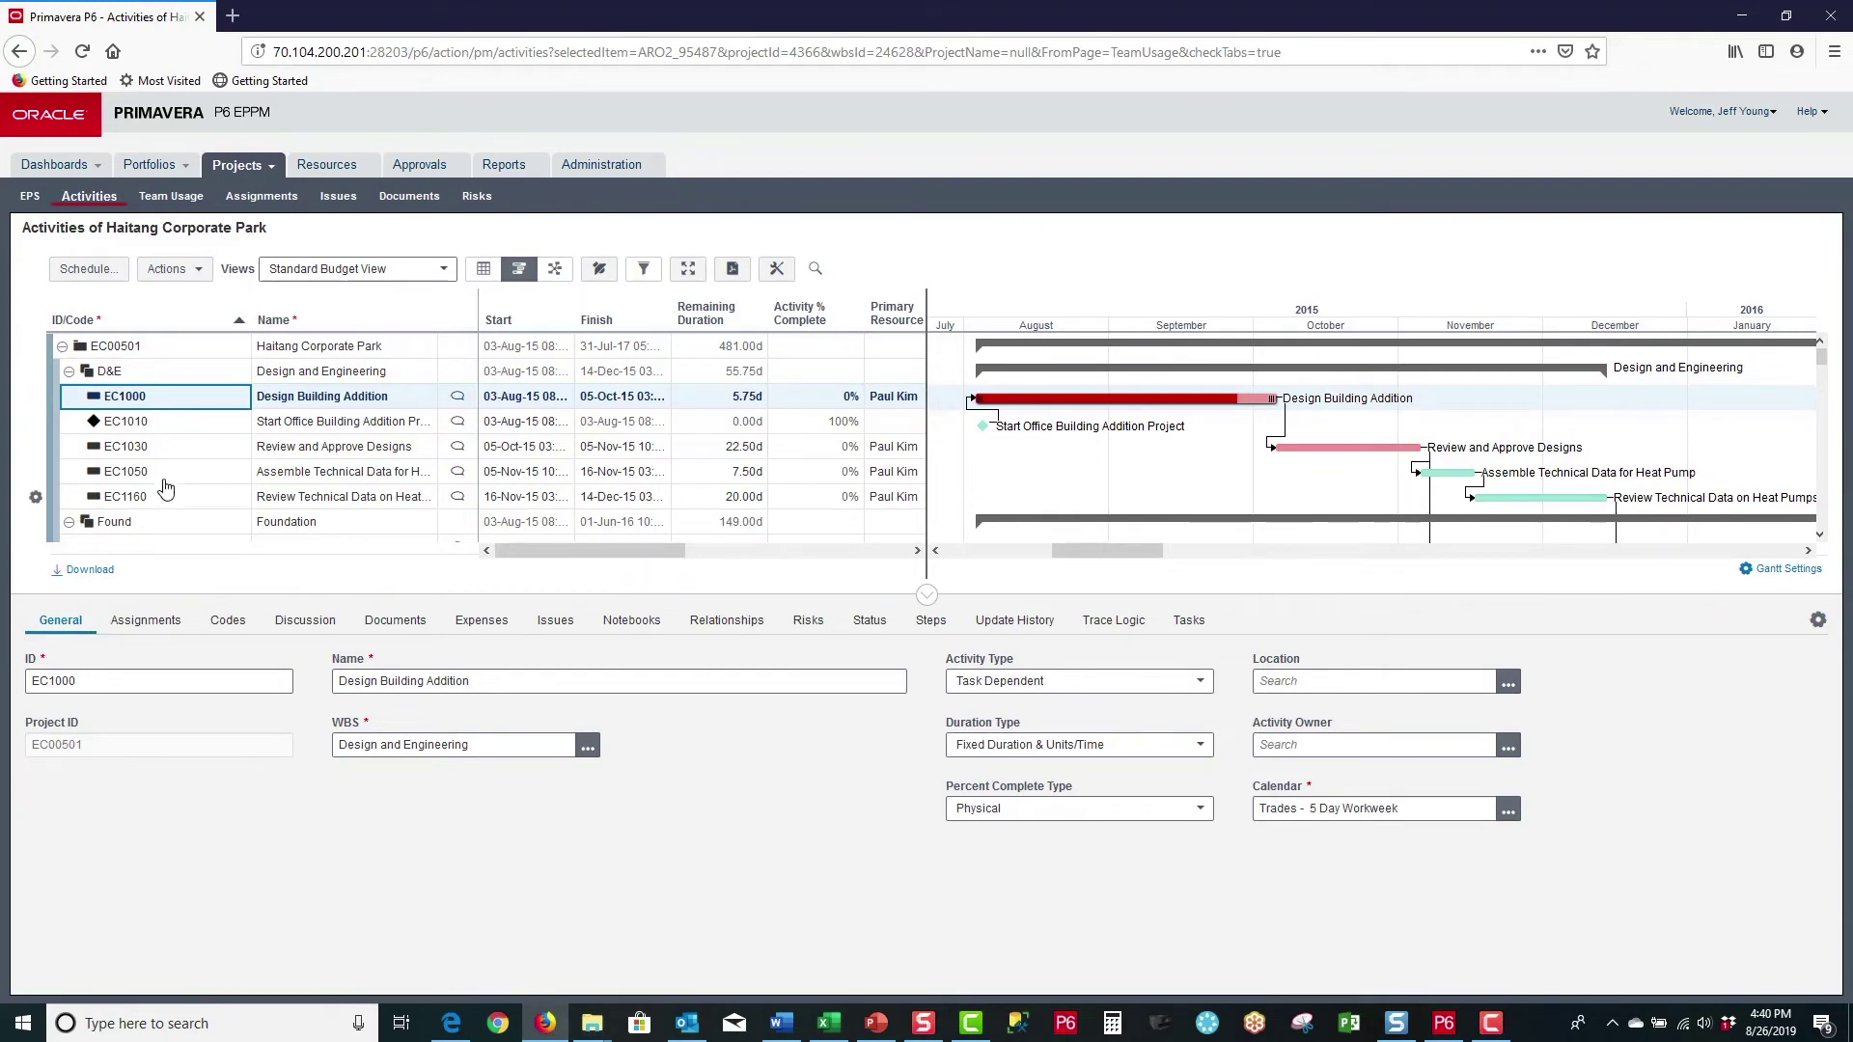
pyautogui.click(170, 427)
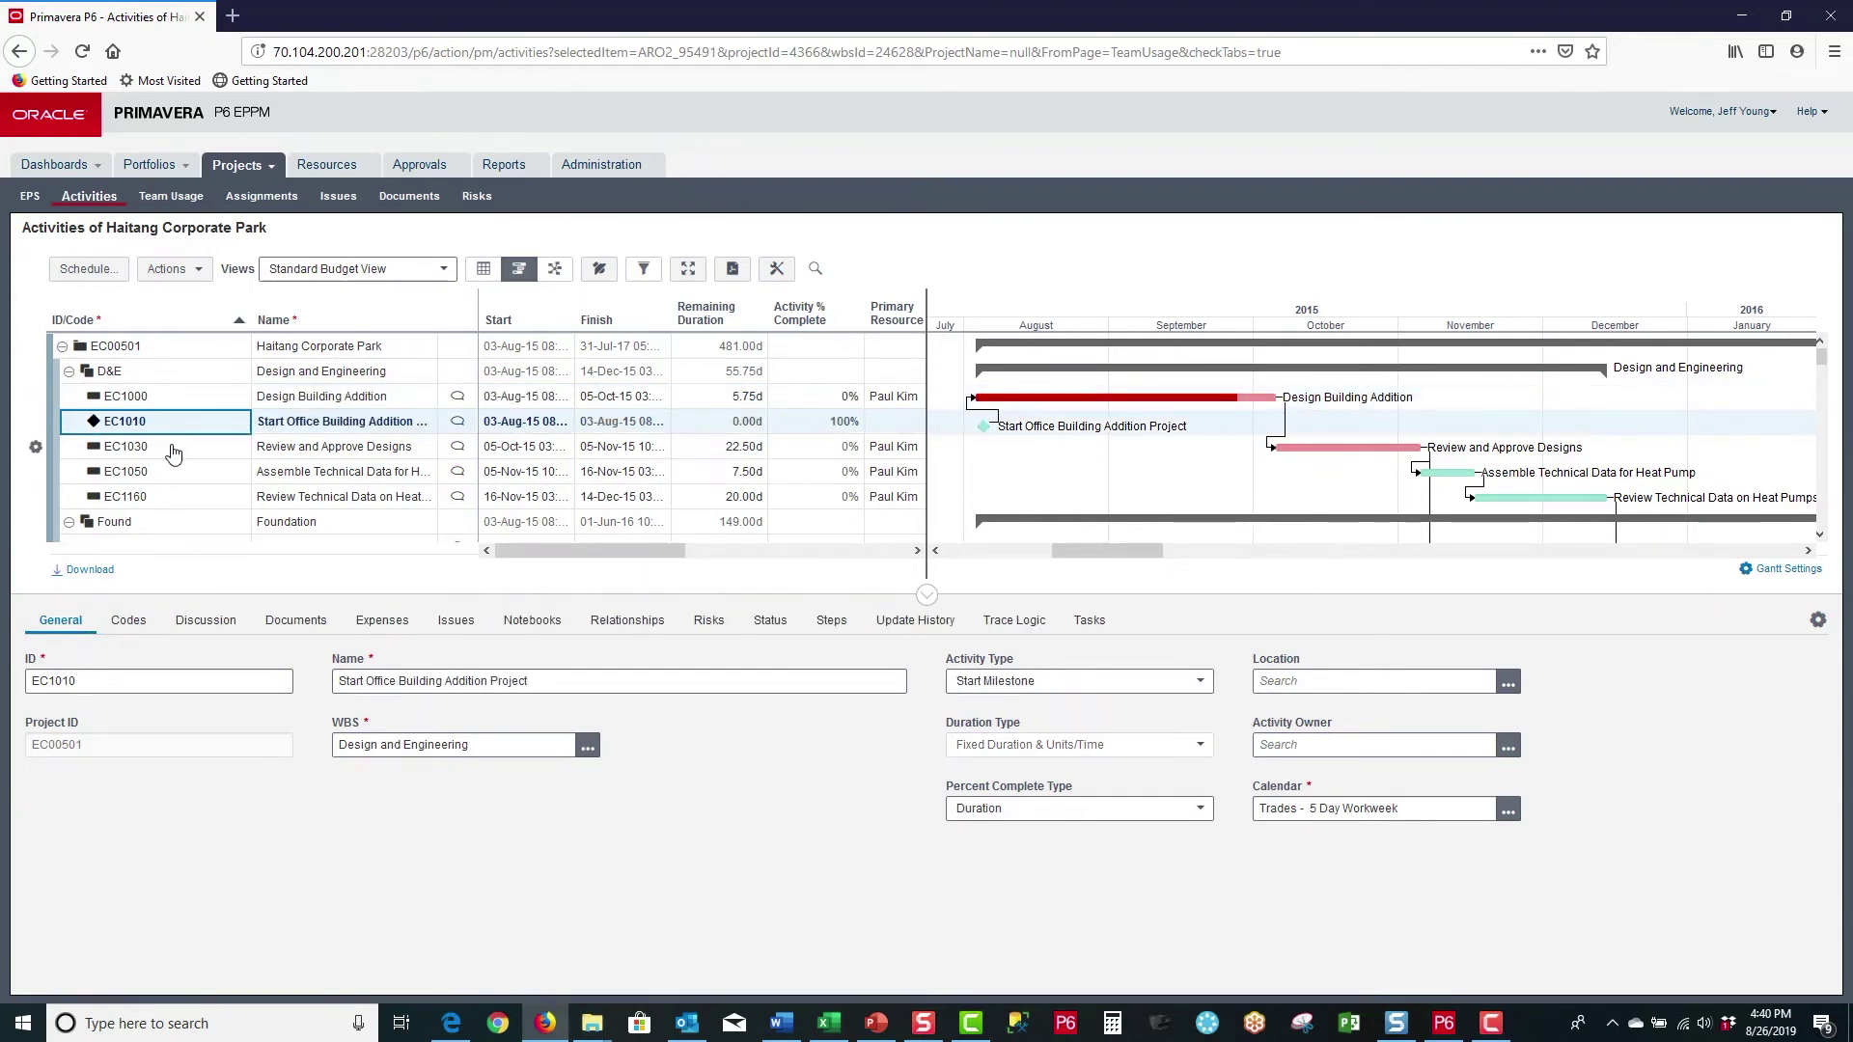
pyautogui.click(173, 452)
pyautogui.click(175, 467)
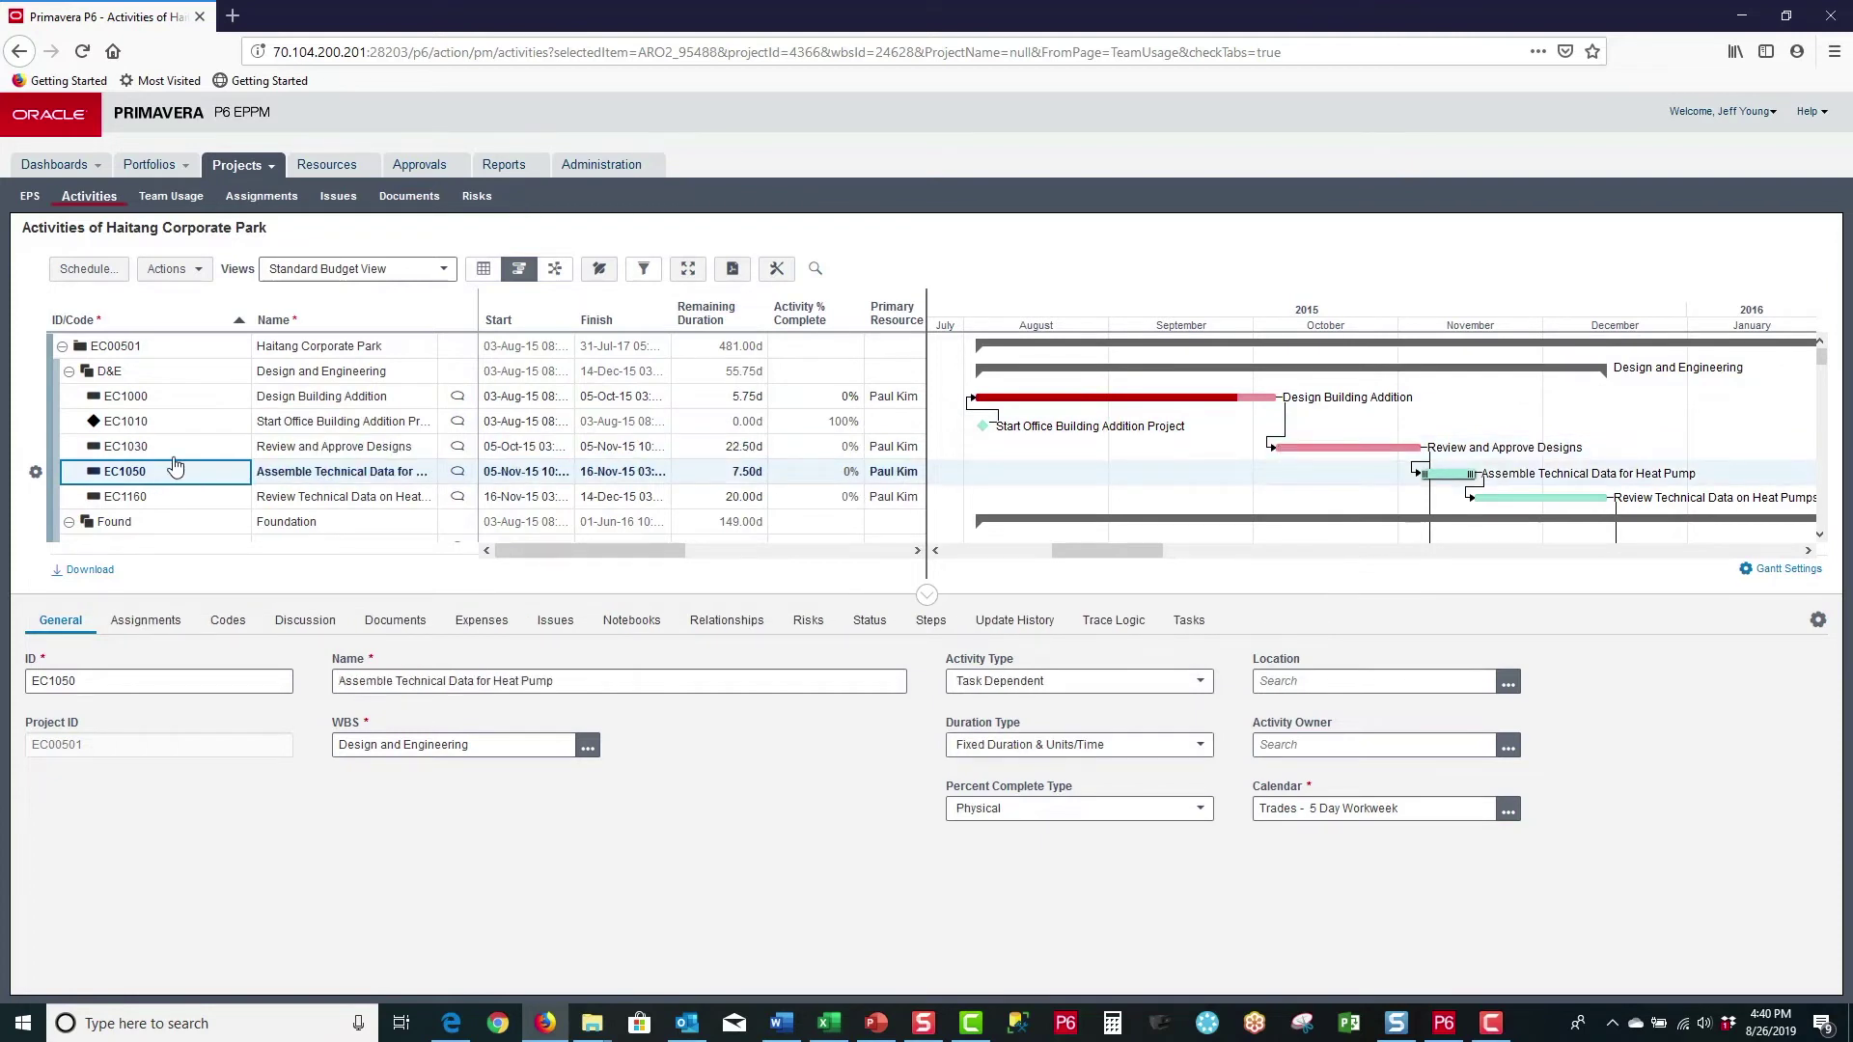
# Check the EC00501 project, D&E WBS and EC1000 details, then switch to Team Usage
pyautogui.click(196, 349)
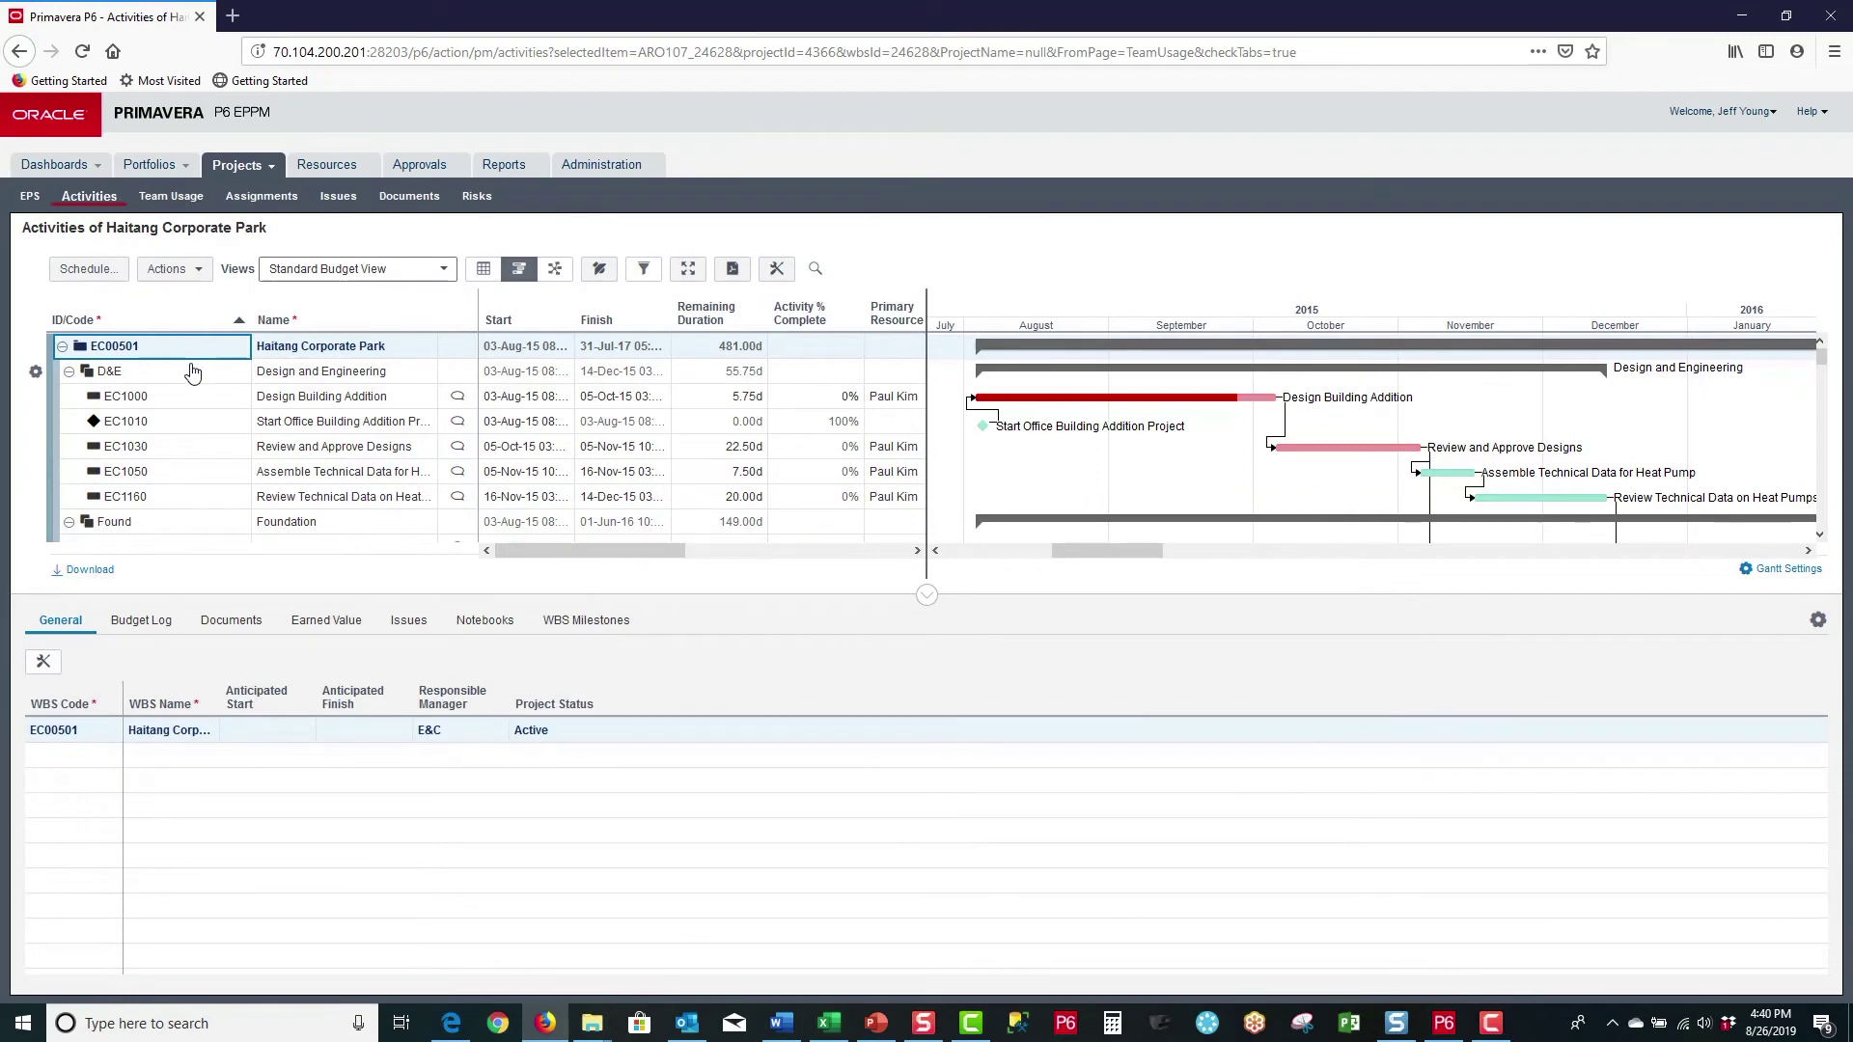
pyautogui.click(190, 376)
pyautogui.click(179, 403)
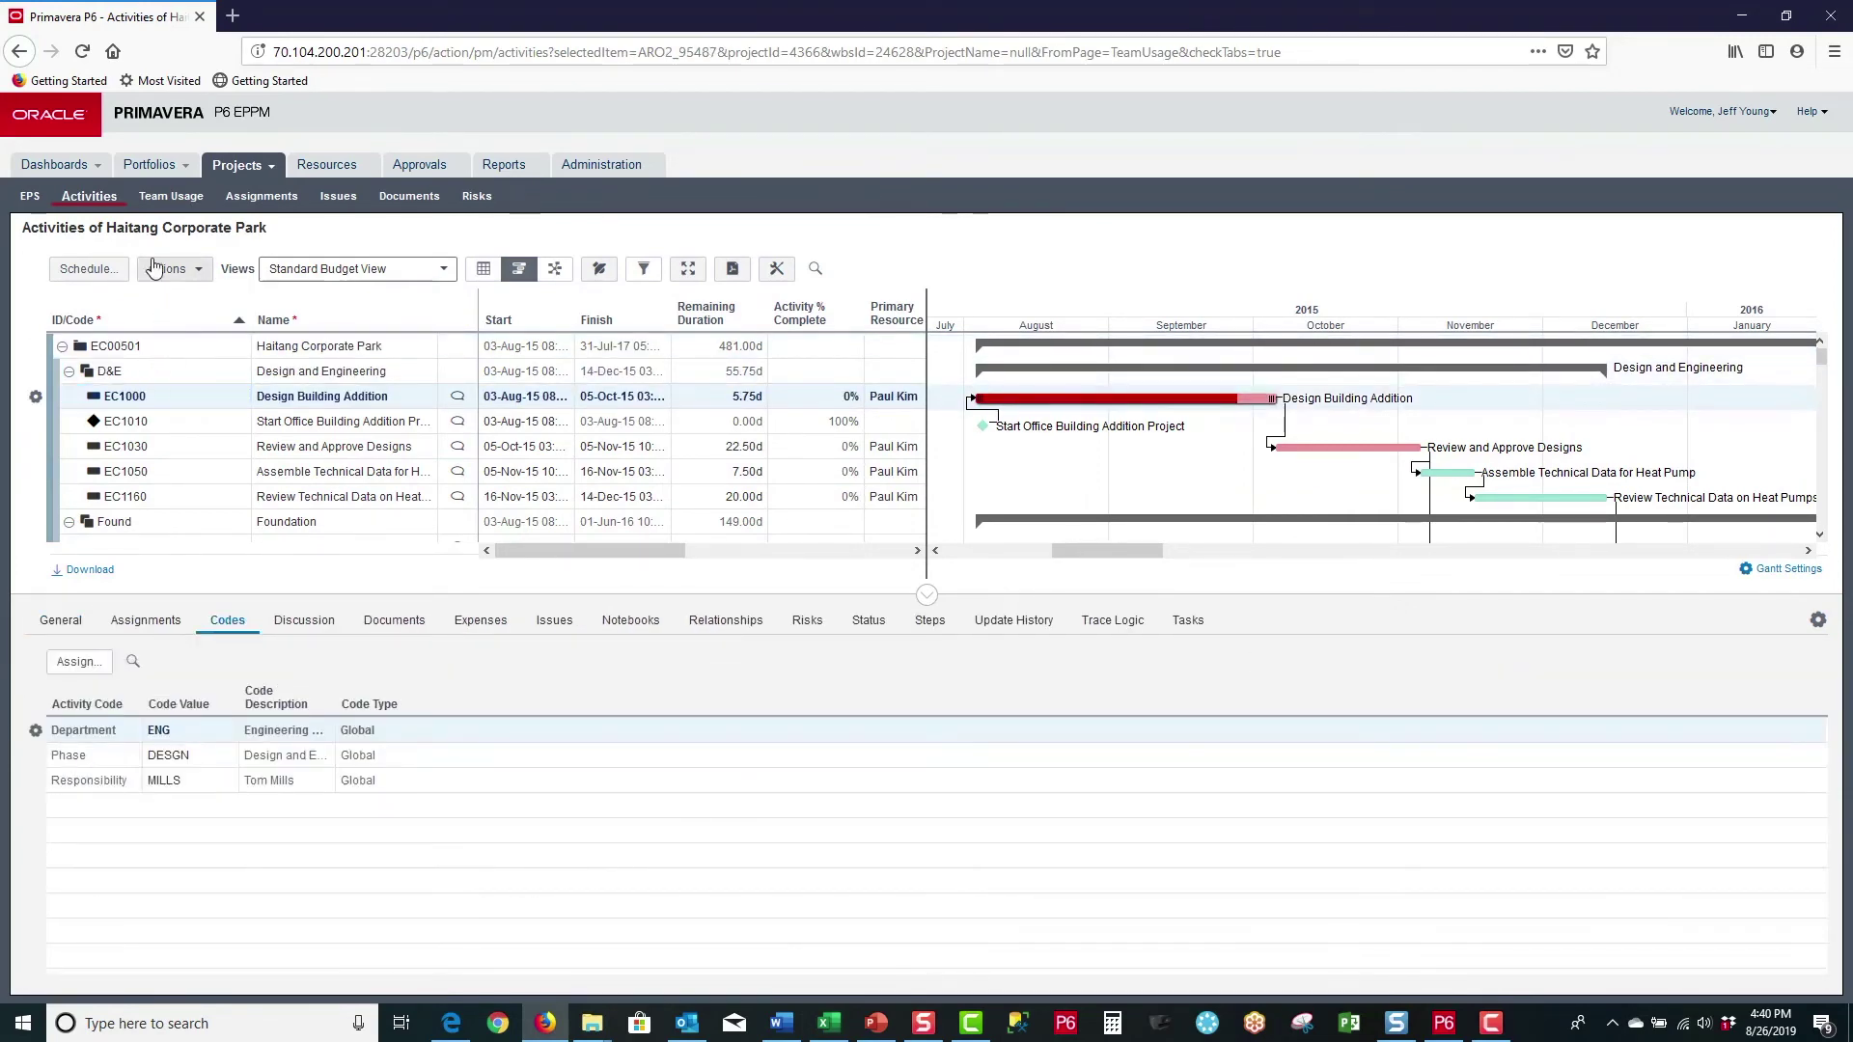
pyautogui.click(169, 197)
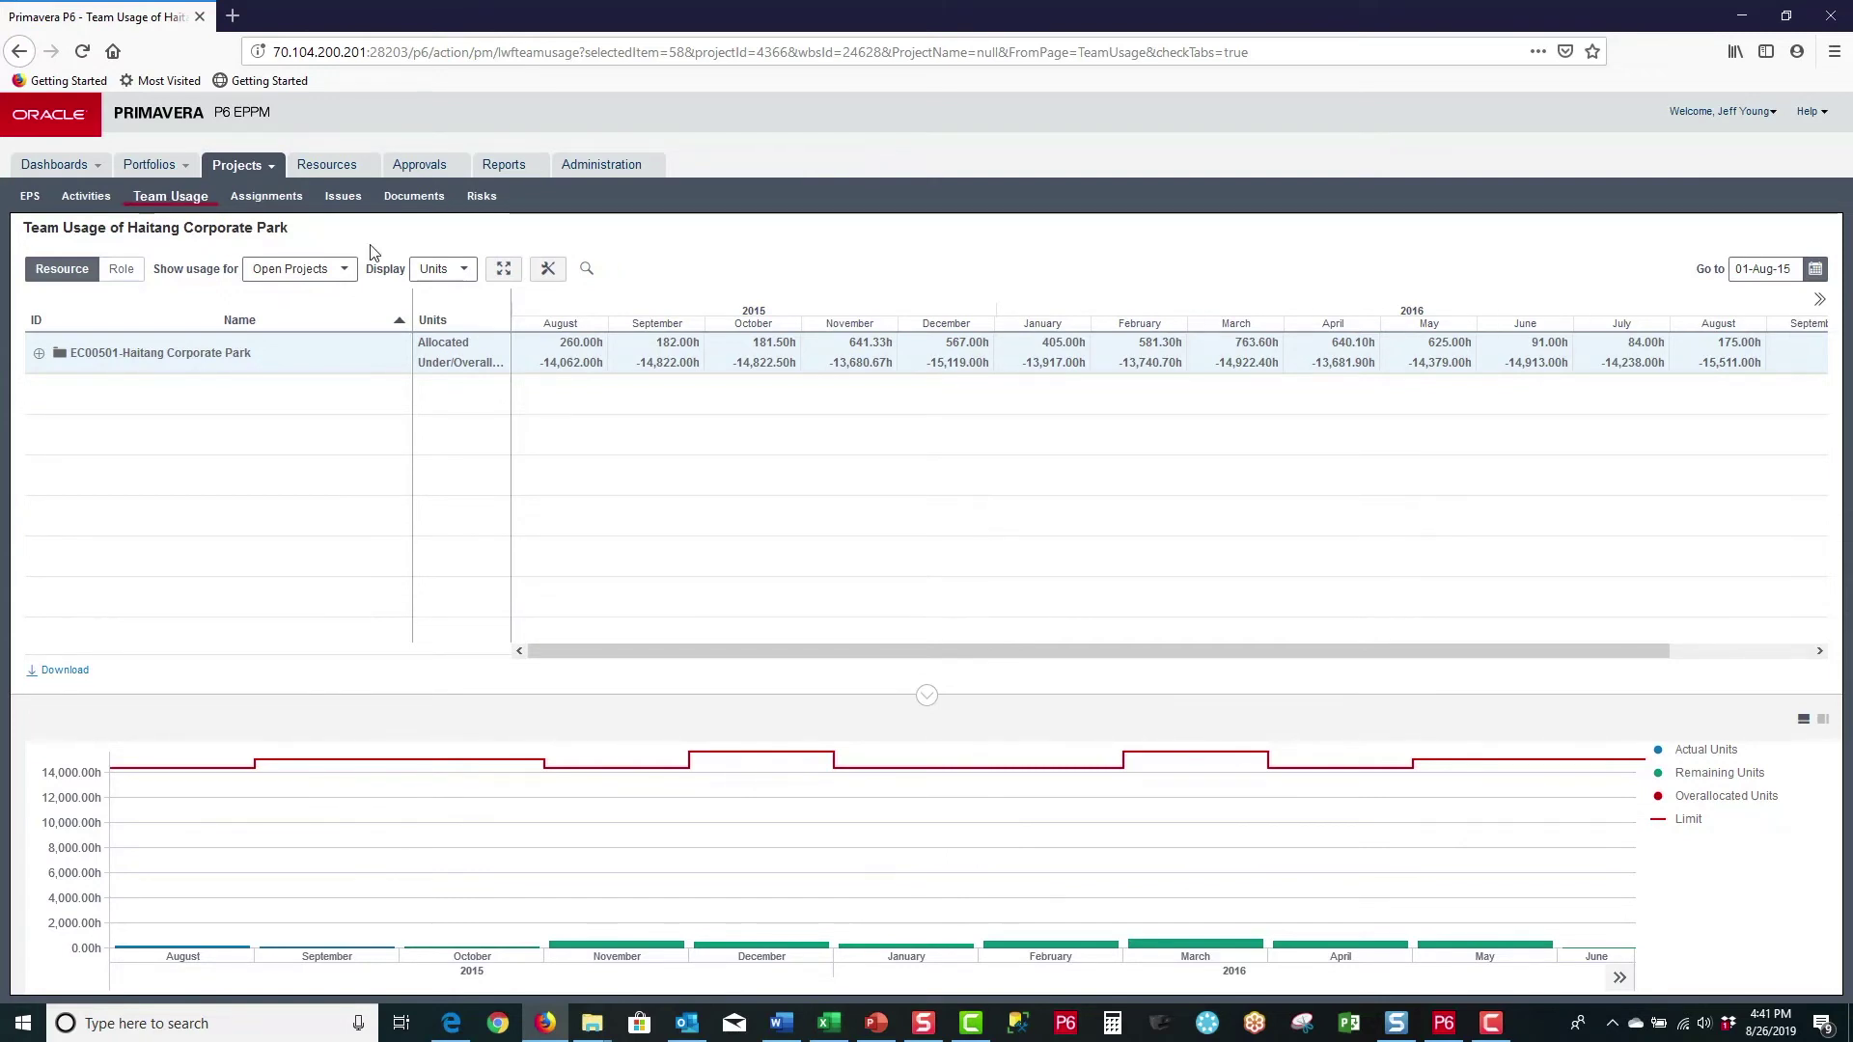
# Expand EC00501 to list its resources and chart the resource between Painter and Plumber
pyautogui.click(38, 361)
pyautogui.scroll(-2, 232, 428)
pyautogui.scroll(-3, 233, 429)
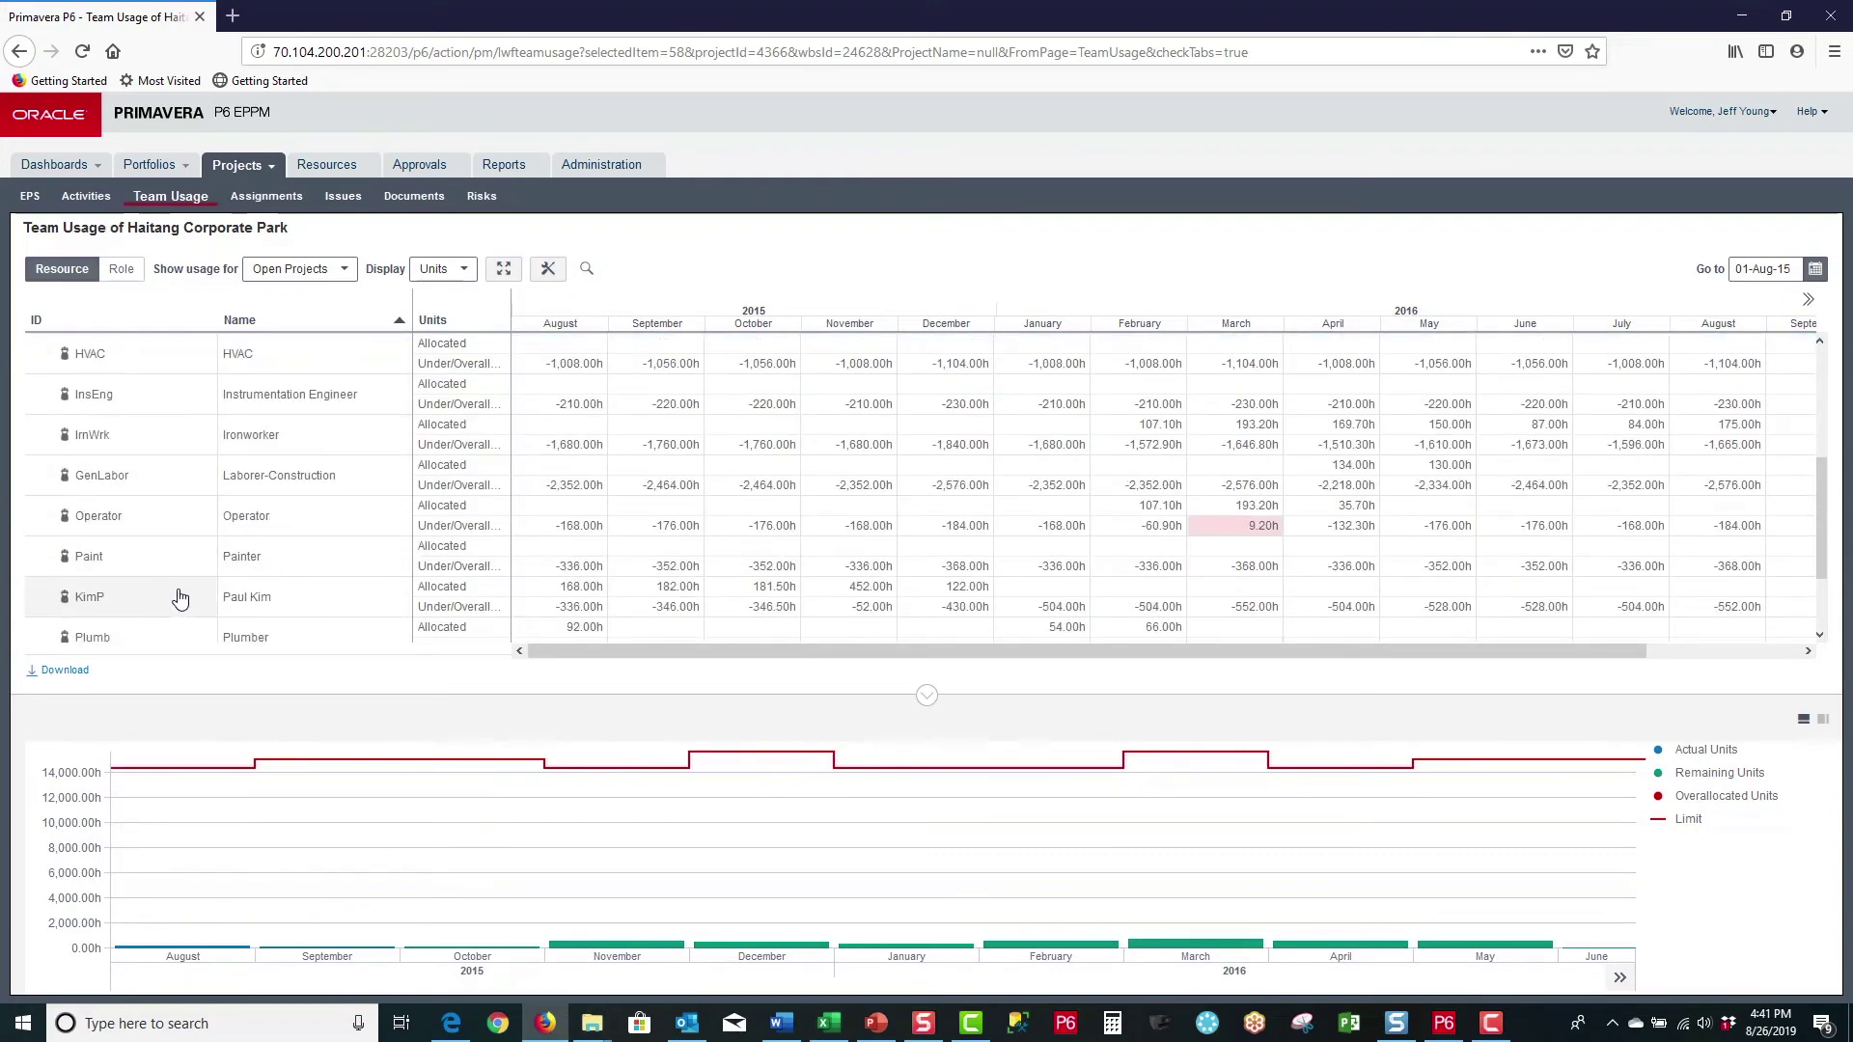
pyautogui.click(292, 599)
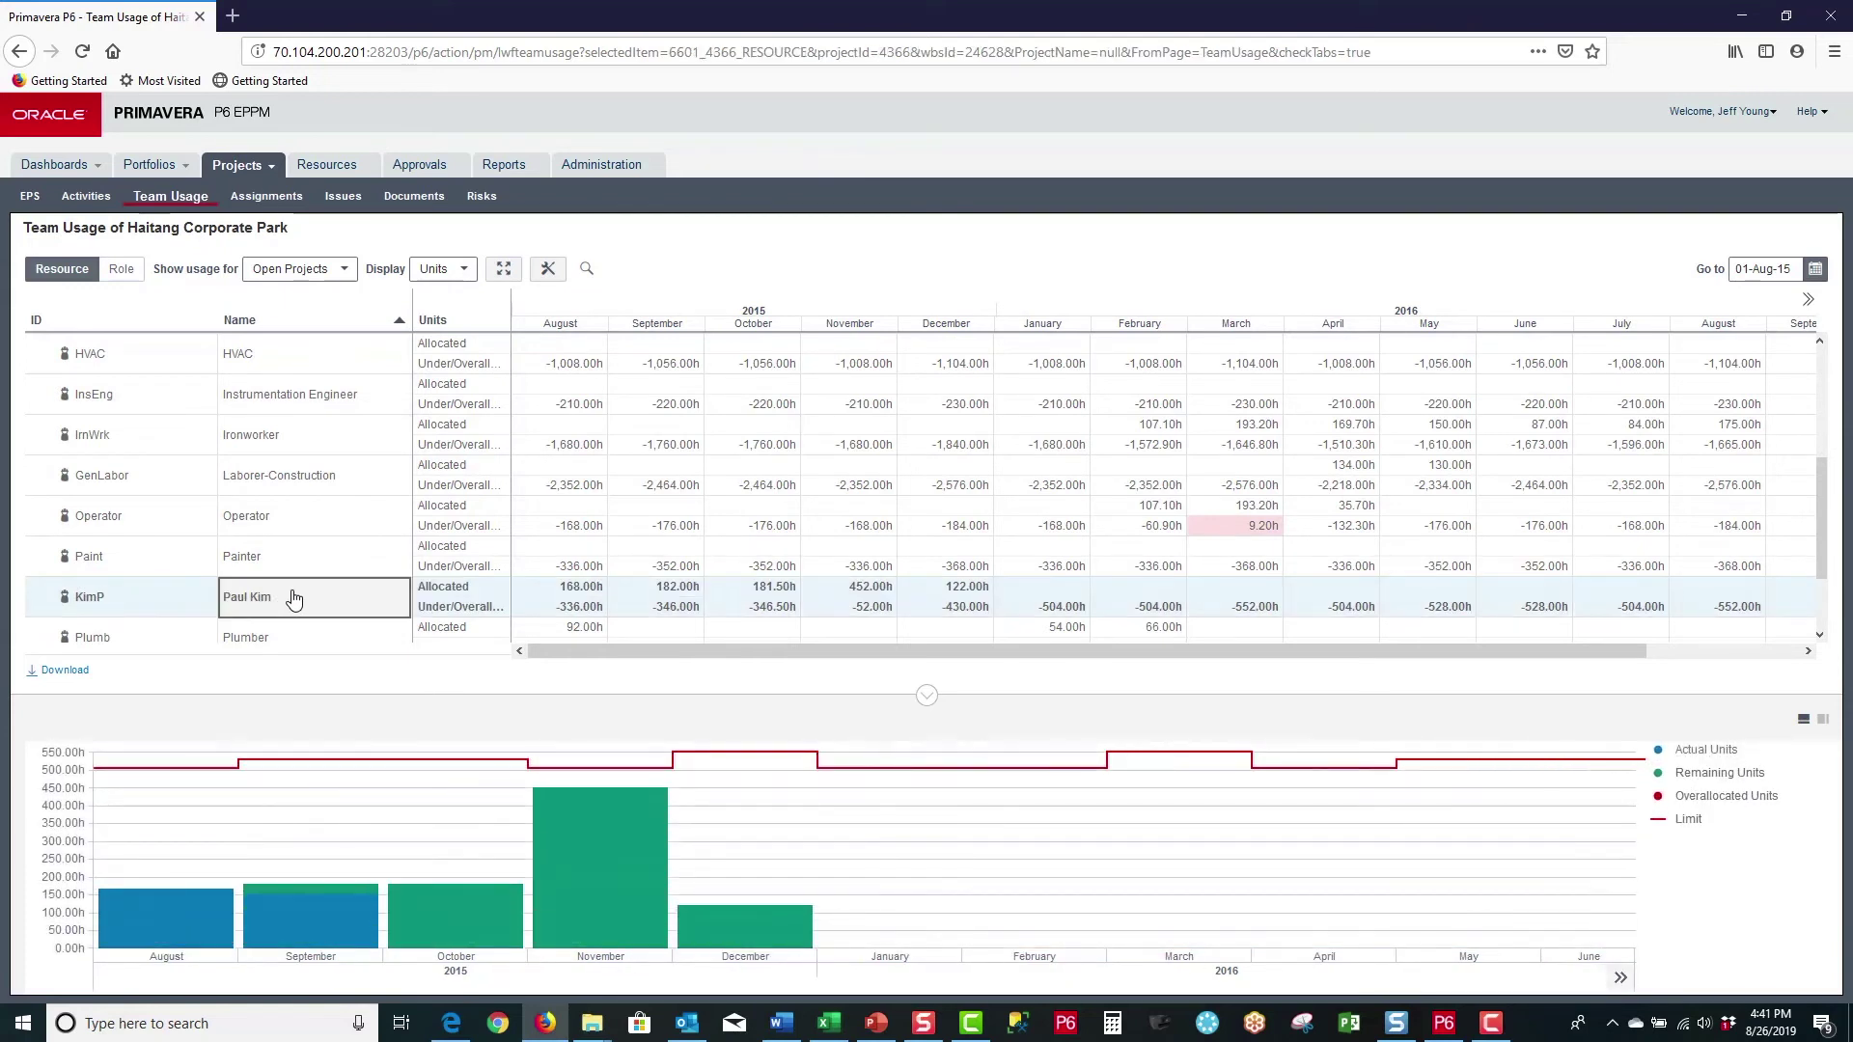